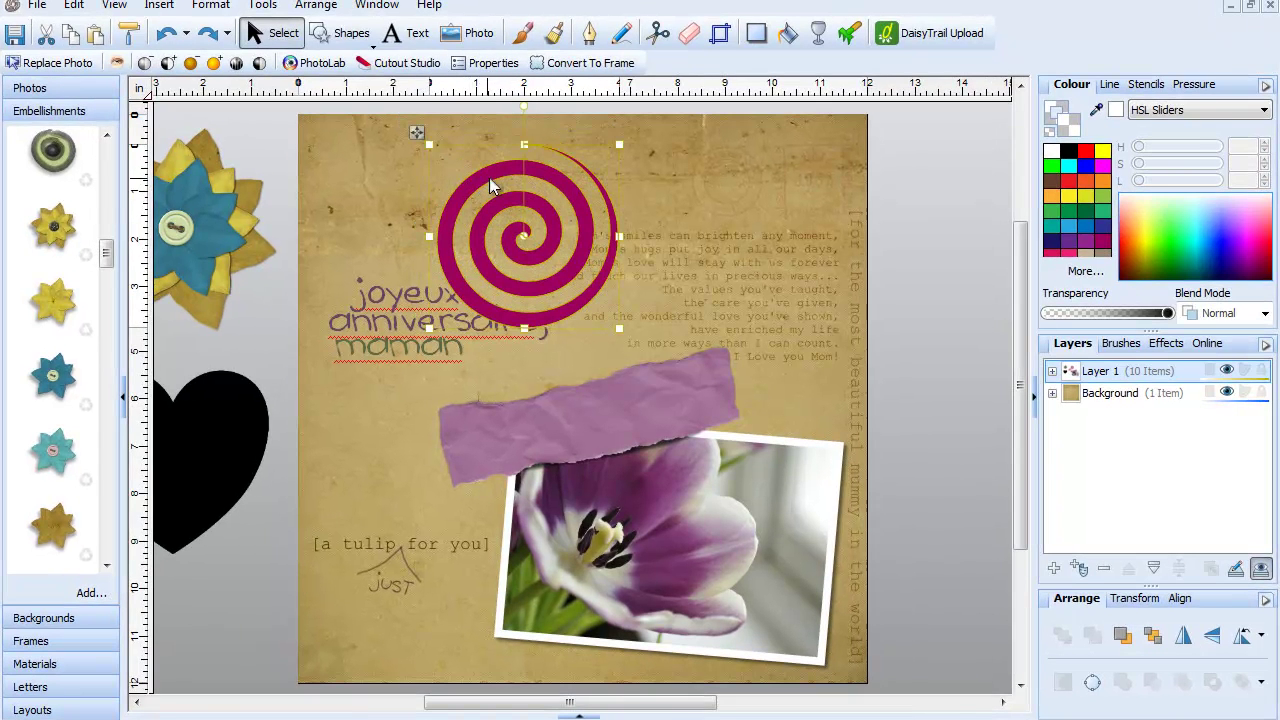
- Move the magenta spiral to the upper left so it overlaps the 'joyeux anniversaire' title
{"action": "left_click_drag", "start_coordinate": [543, 246], "coordinate": [562, 233]}
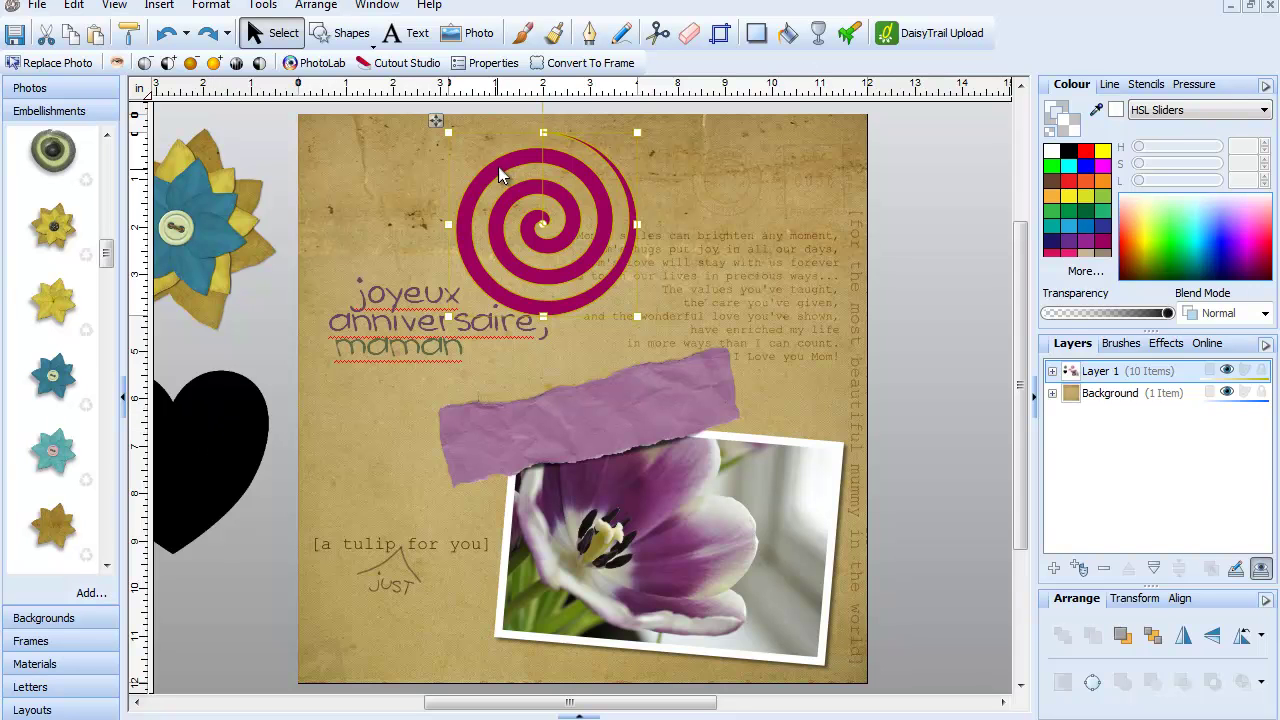
{"action": "mouse_move", "coordinate": [498, 166]}
{"action": "left_mouse_down"}
{"action": "mouse_move", "coordinate": [507, 199]}
{"action": "mouse_move", "coordinate": [529, 214]}
{"action": "mouse_move", "coordinate": [496, 228]}
{"action": "mouse_move", "coordinate": [513, 166]}
{"action": "left_mouse_up"}
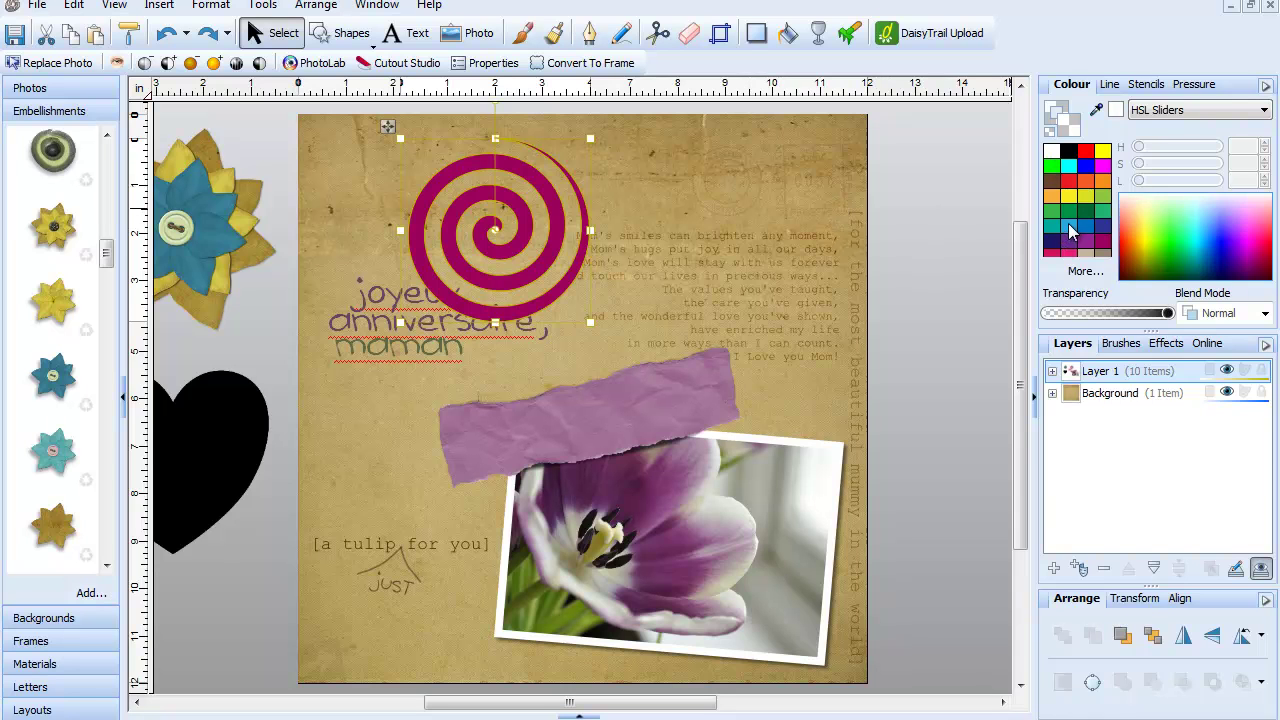
{"action": "left_click", "coordinate": [1069, 225]}
{"action": "left_click", "coordinate": [1068, 216]}
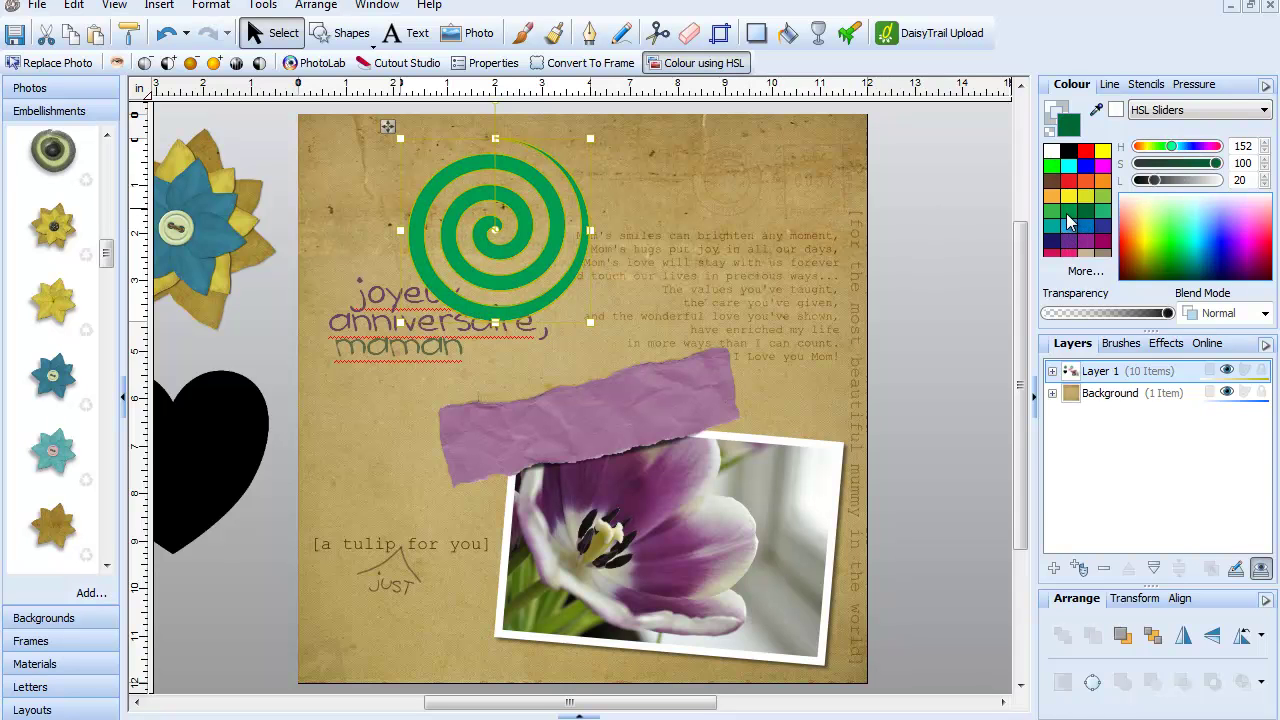
{"action": "left_click", "coordinate": [1069, 194]}
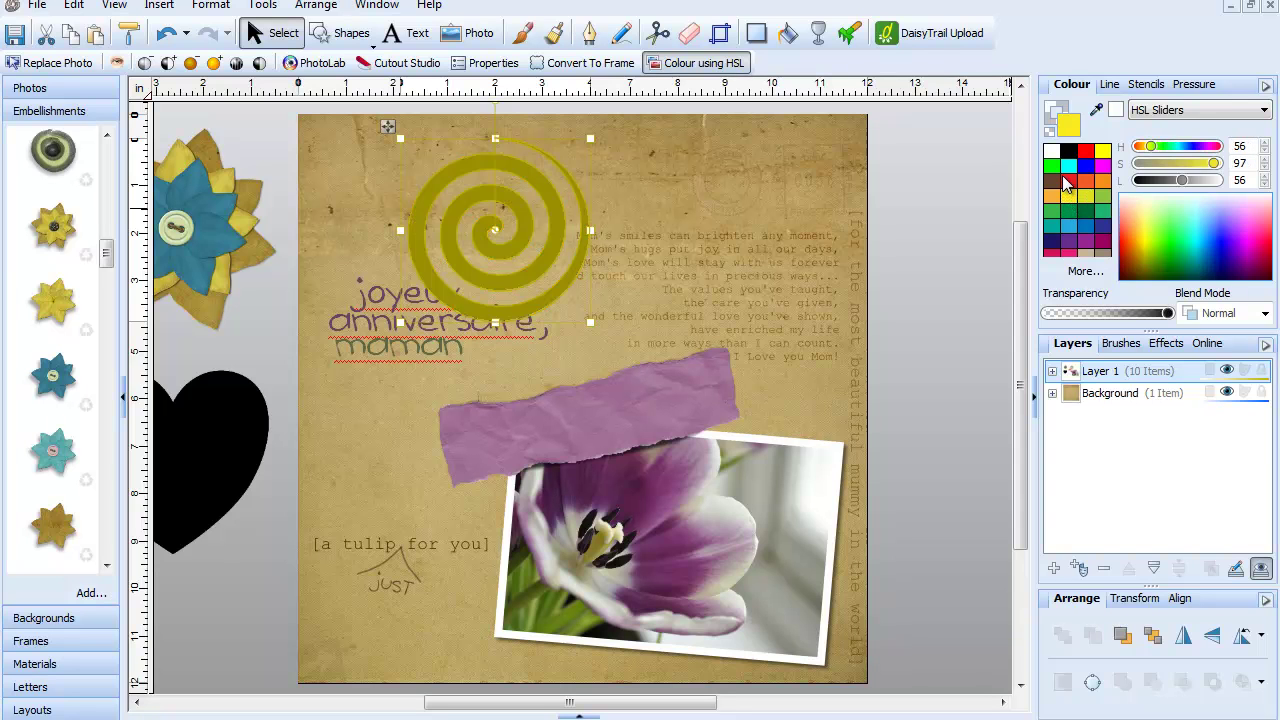
{"action": "left_click", "coordinate": [1057, 190]}
{"action": "left_click", "coordinate": [1053, 196]}
{"action": "left_click", "coordinate": [1070, 226]}
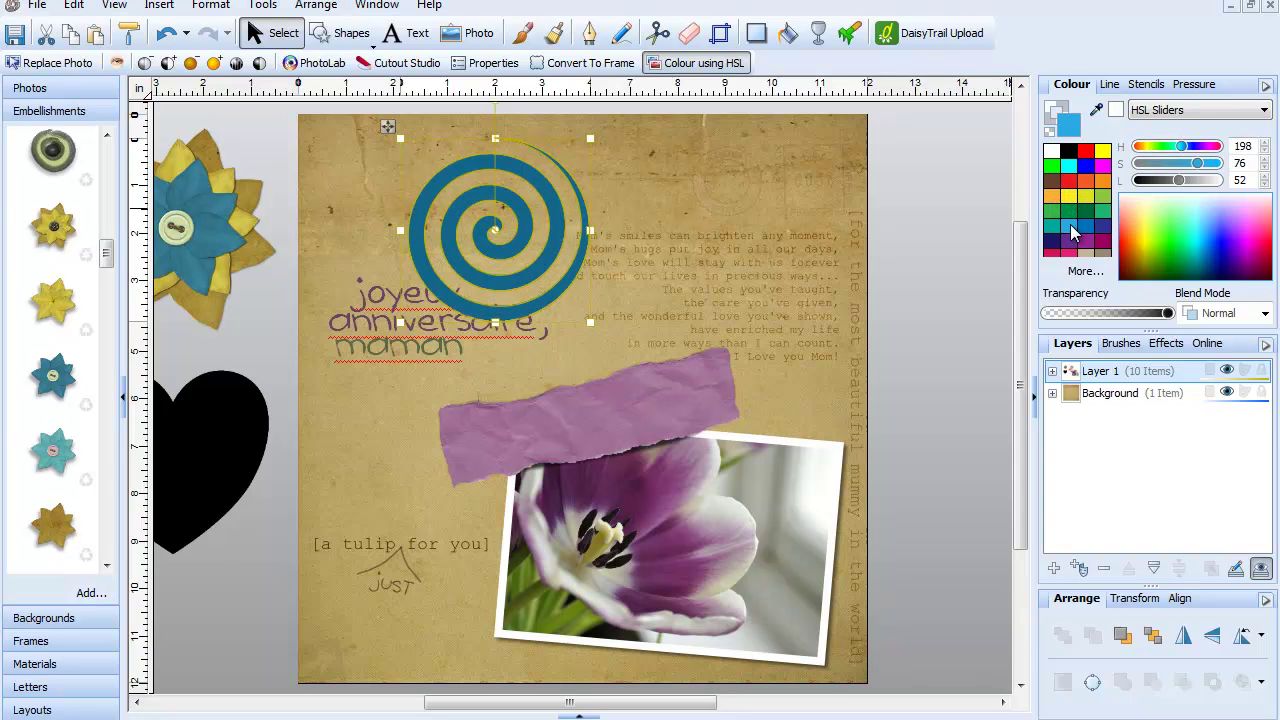
{"action": "left_click", "coordinate": [1068, 195]}
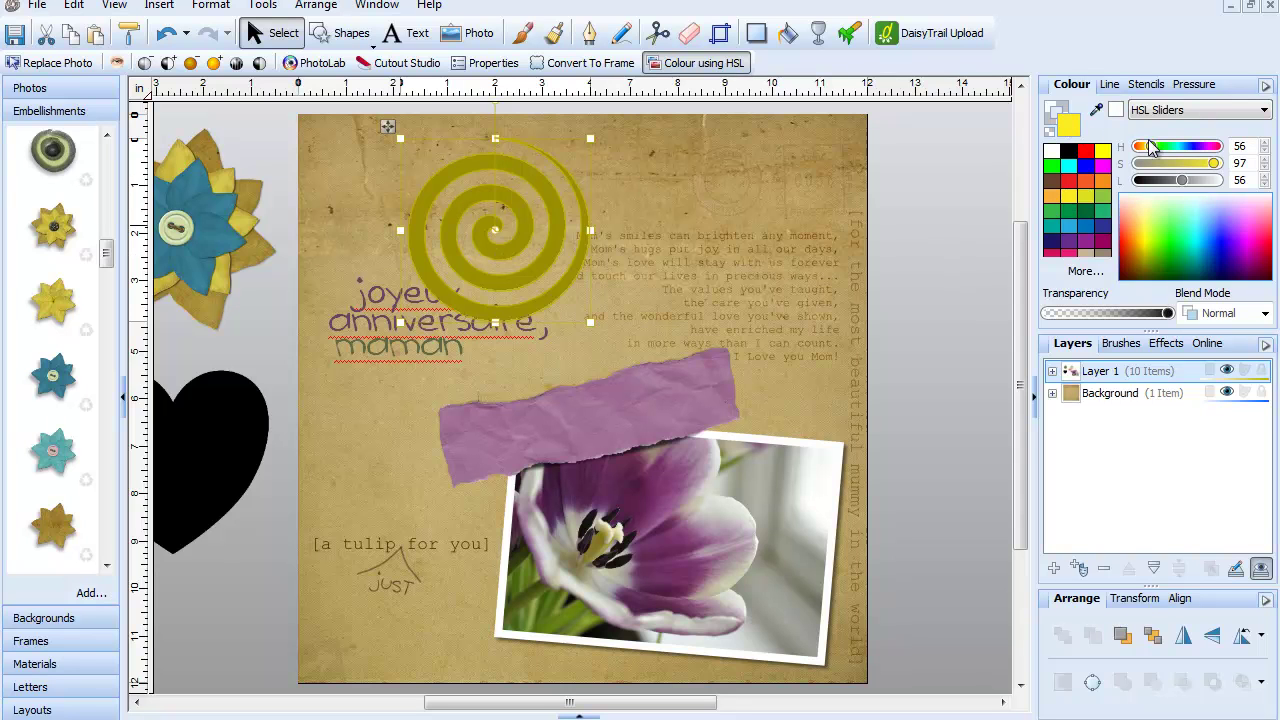
{"action": "left_click_drag", "start_coordinate": [1152, 149], "coordinate": [1189, 148]}
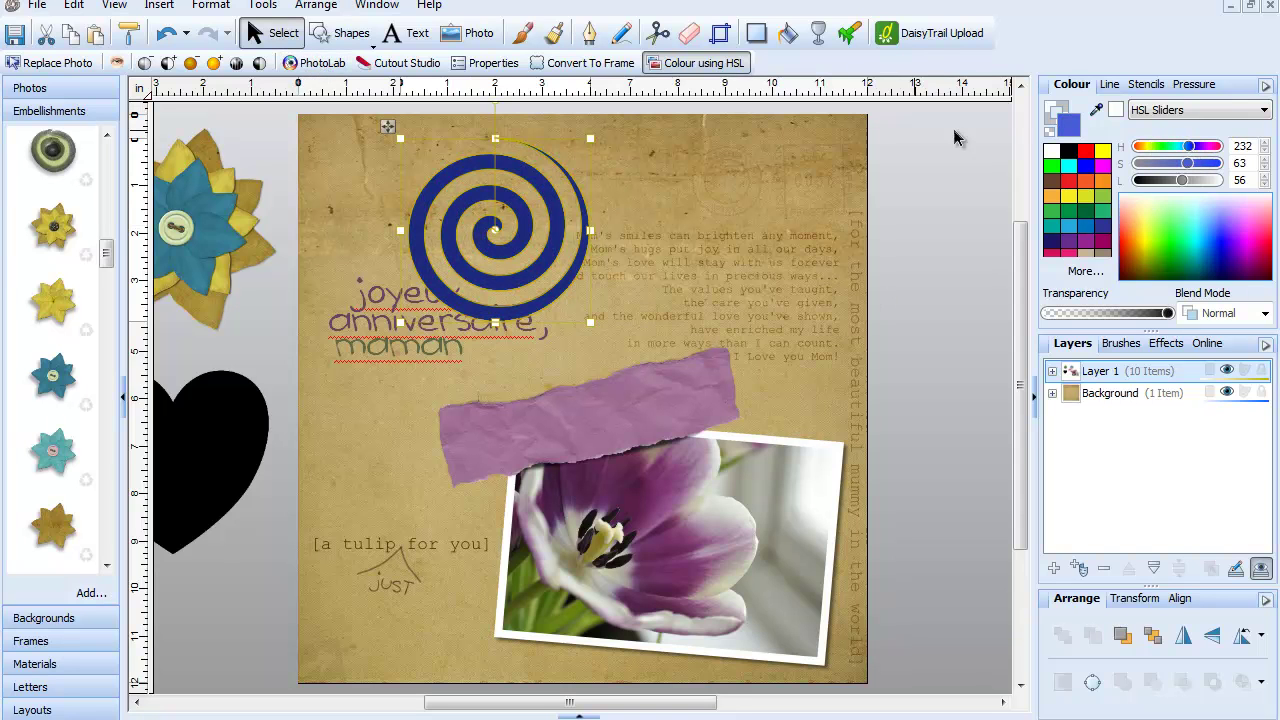
{"action": "key", "text": "ctrl+z"}
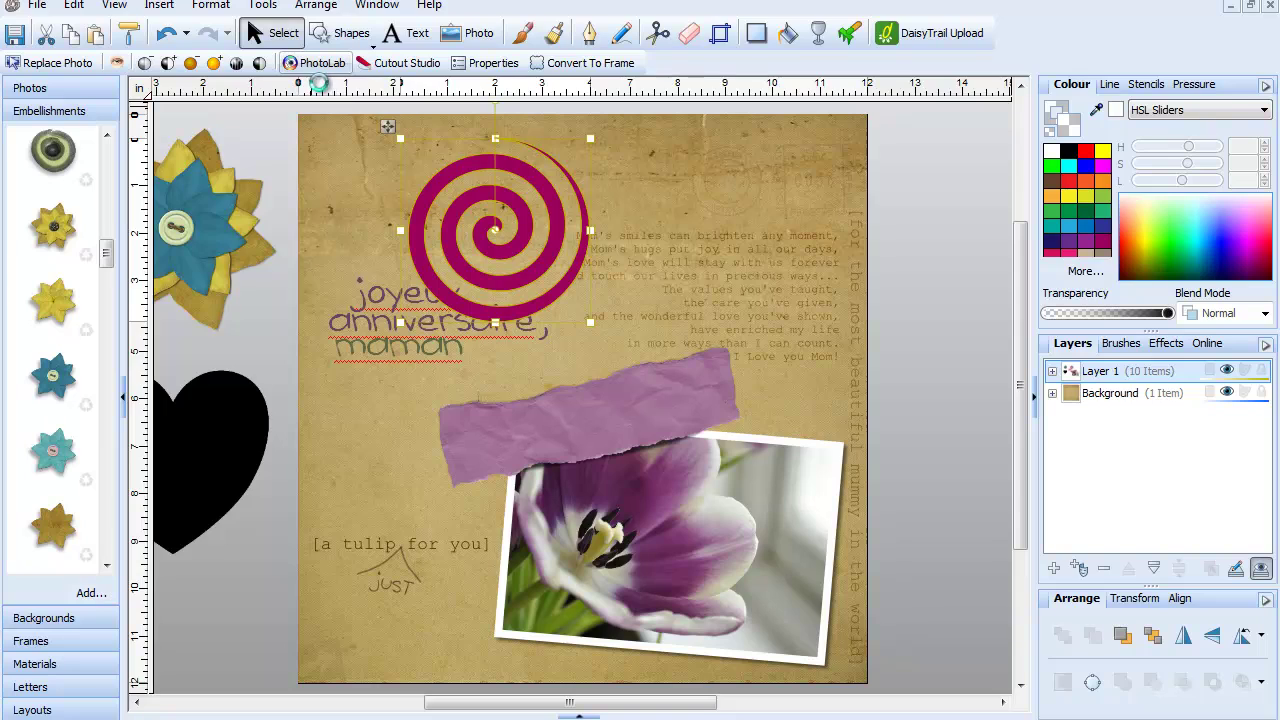
- Add a trial HSL adjustment to the spiral in PhotoLab: Hue -5, Saturation 39, Lightness 32
{"action": "left_click", "coordinate": [296, 69]}
{"action": "left_click", "coordinate": [222, 44]}
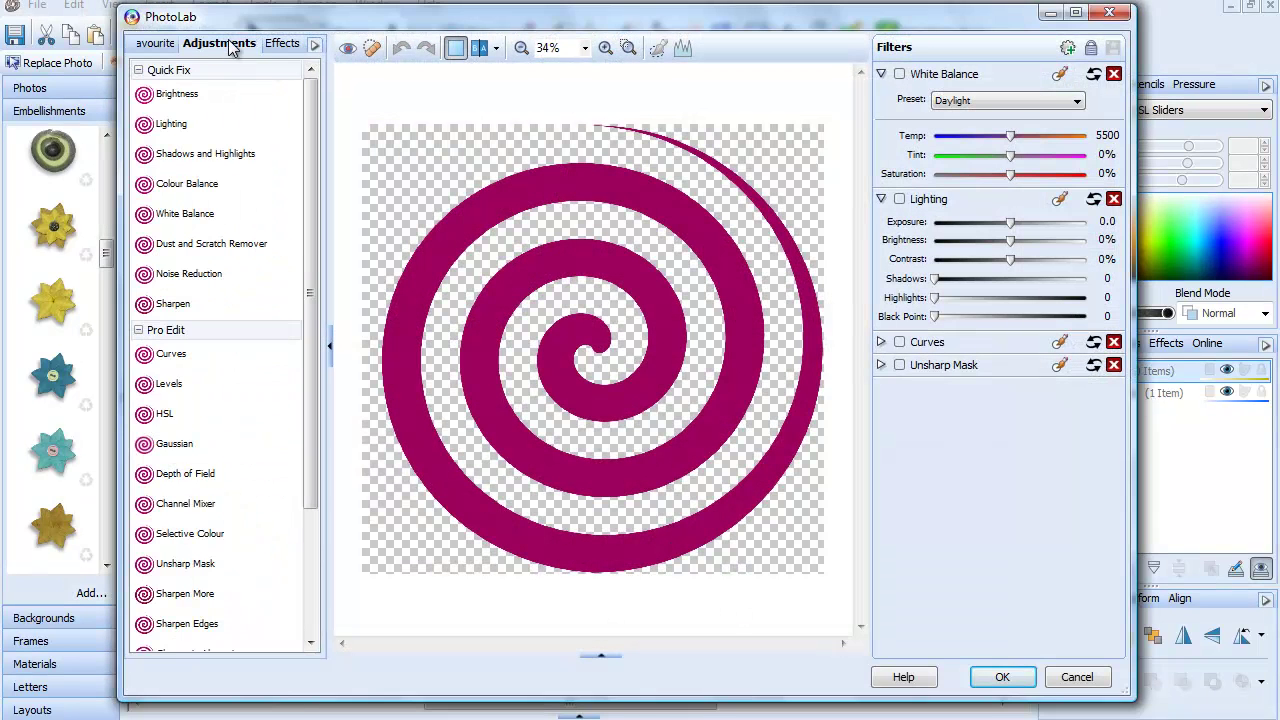
{"action": "left_click", "coordinate": [175, 420]}
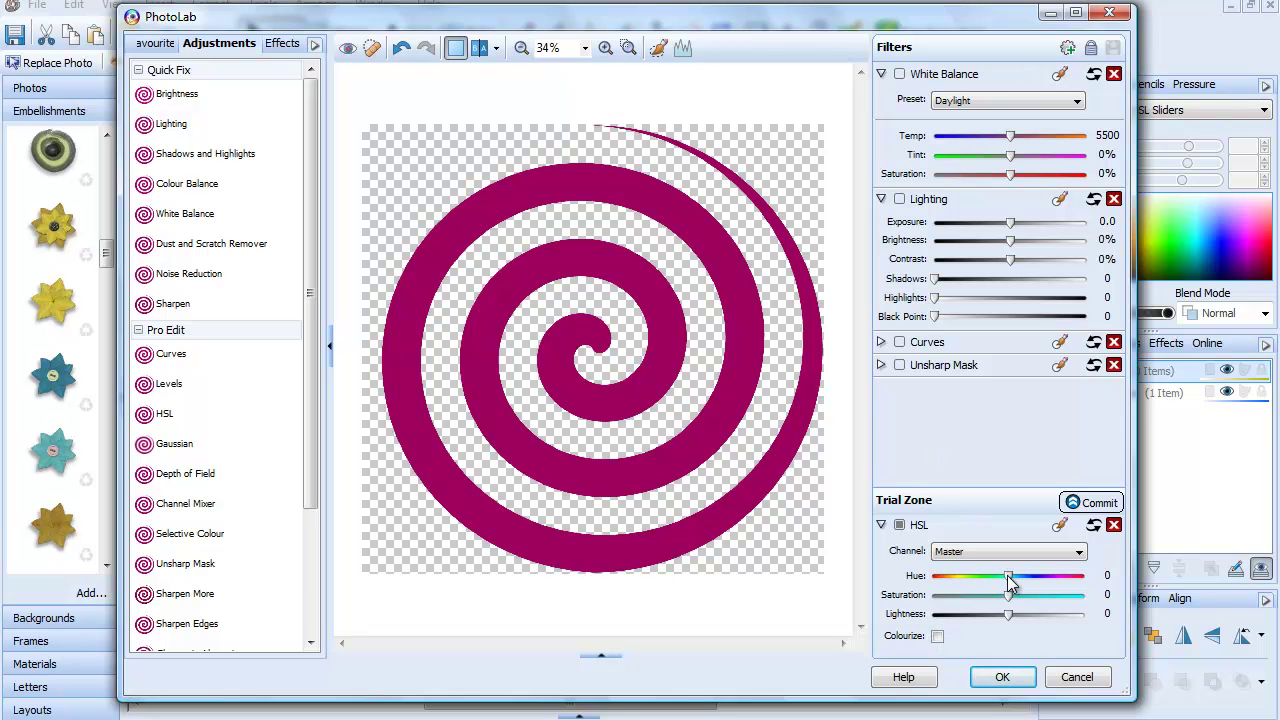
{"action": "mouse_move", "coordinate": [1007, 575]}
{"action": "left_mouse_down"}
{"action": "mouse_move", "coordinate": [955, 590]}
{"action": "mouse_move", "coordinate": [1062, 581]}
{"action": "mouse_move", "coordinate": [977, 595]}
{"action": "mouse_move", "coordinate": [1070, 602]}
{"action": "mouse_move", "coordinate": [950, 610]}
{"action": "mouse_move", "coordinate": [1034, 602]}
{"action": "mouse_move", "coordinate": [1016, 622]}
{"action": "mouse_move", "coordinate": [1040, 622]}
{"action": "mouse_move", "coordinate": [971, 622]}
{"action": "mouse_move", "coordinate": [1037, 616]}
{"action": "mouse_move", "coordinate": [1043, 596]}
{"action": "mouse_move", "coordinate": [975, 576]}
{"action": "mouse_move", "coordinate": [1012, 576]}
{"action": "mouse_move", "coordinate": [1009, 593]}
{"action": "left_mouse_up"}
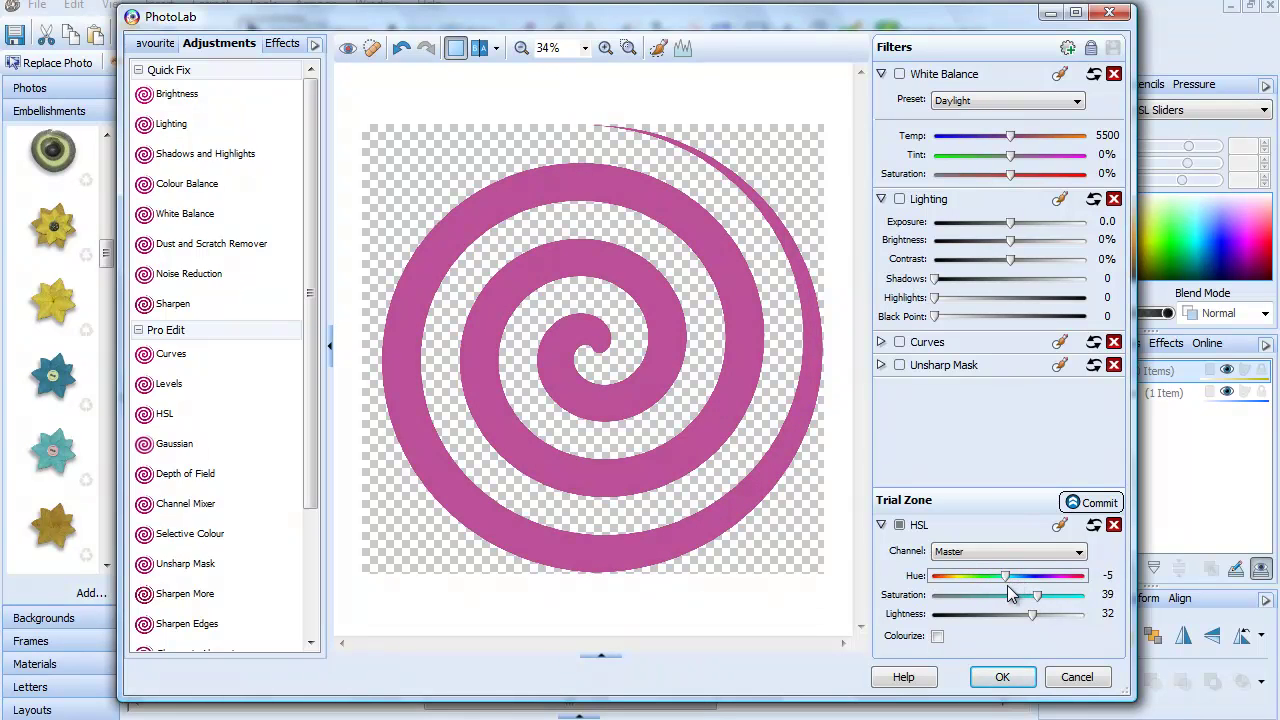
- Try Colourize on the spiral, switch it back off, and commit the pink HSL filter
{"action": "left_click", "coordinate": [938, 638]}
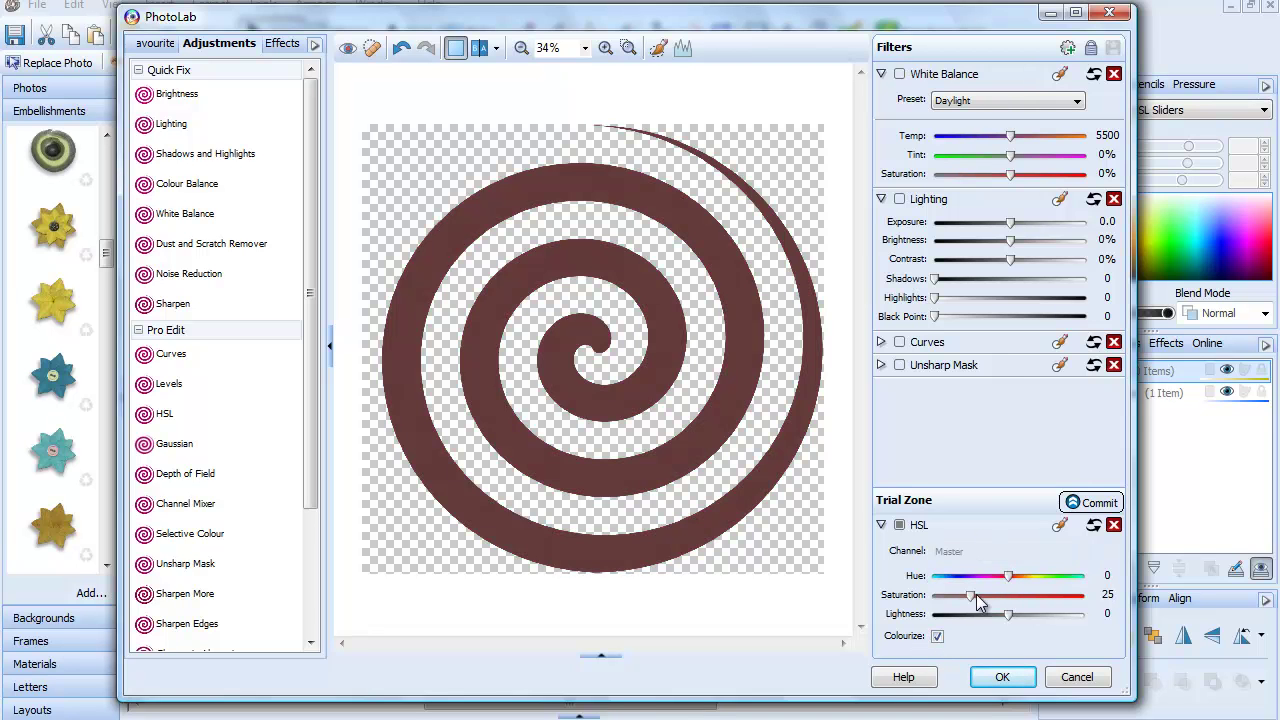
{"action": "left_click_drag", "start_coordinate": [1009, 577], "coordinate": [1050, 578]}
{"action": "mouse_move", "coordinate": [970, 596]}
{"action": "left_mouse_down"}
{"action": "mouse_move", "coordinate": [1006, 600]}
{"action": "mouse_move", "coordinate": [1035, 583]}
{"action": "mouse_move", "coordinate": [966, 582]}
{"action": "left_mouse_up"}
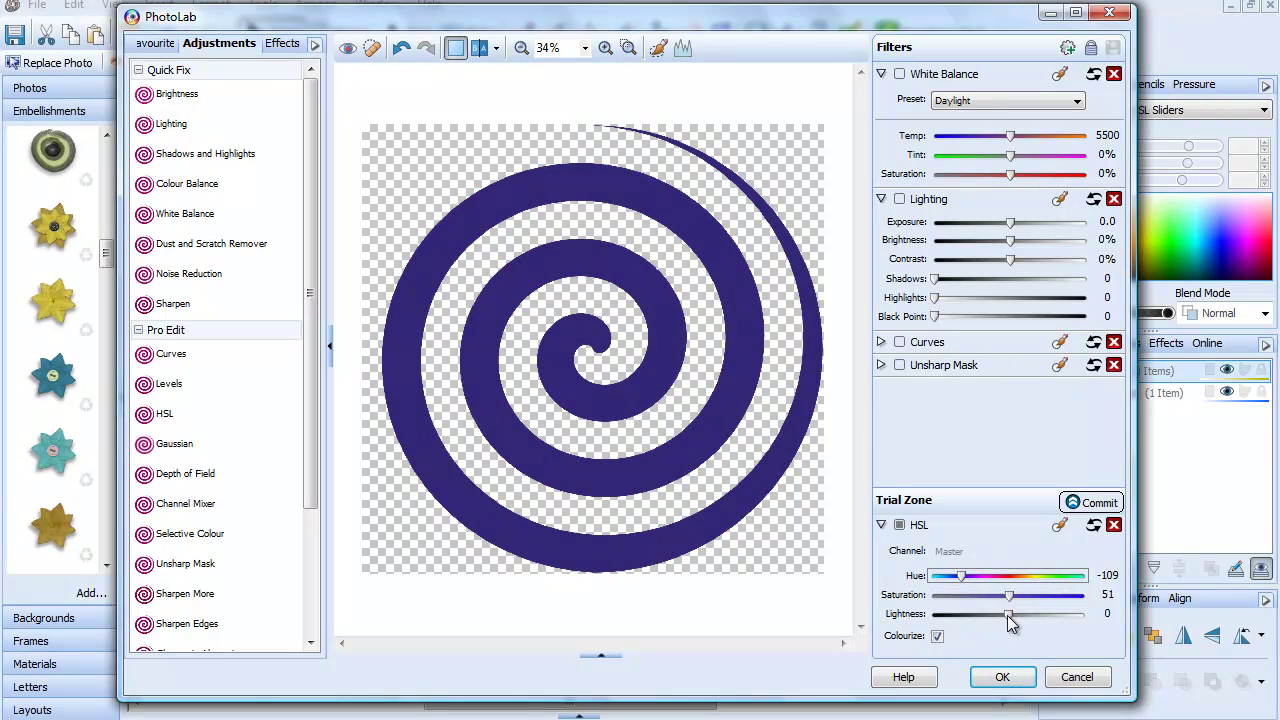
{"action": "left_click_drag", "start_coordinate": [1022, 618], "coordinate": [1029, 616]}
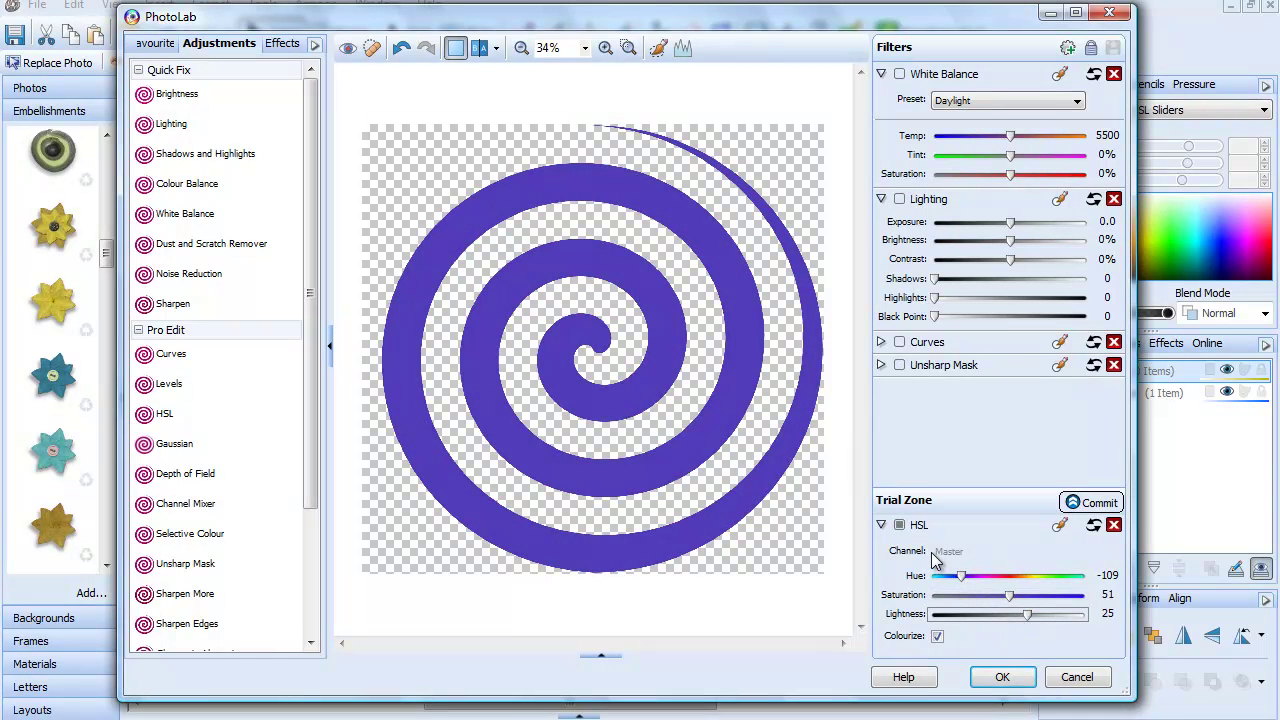
{"action": "left_click", "coordinate": [937, 636]}
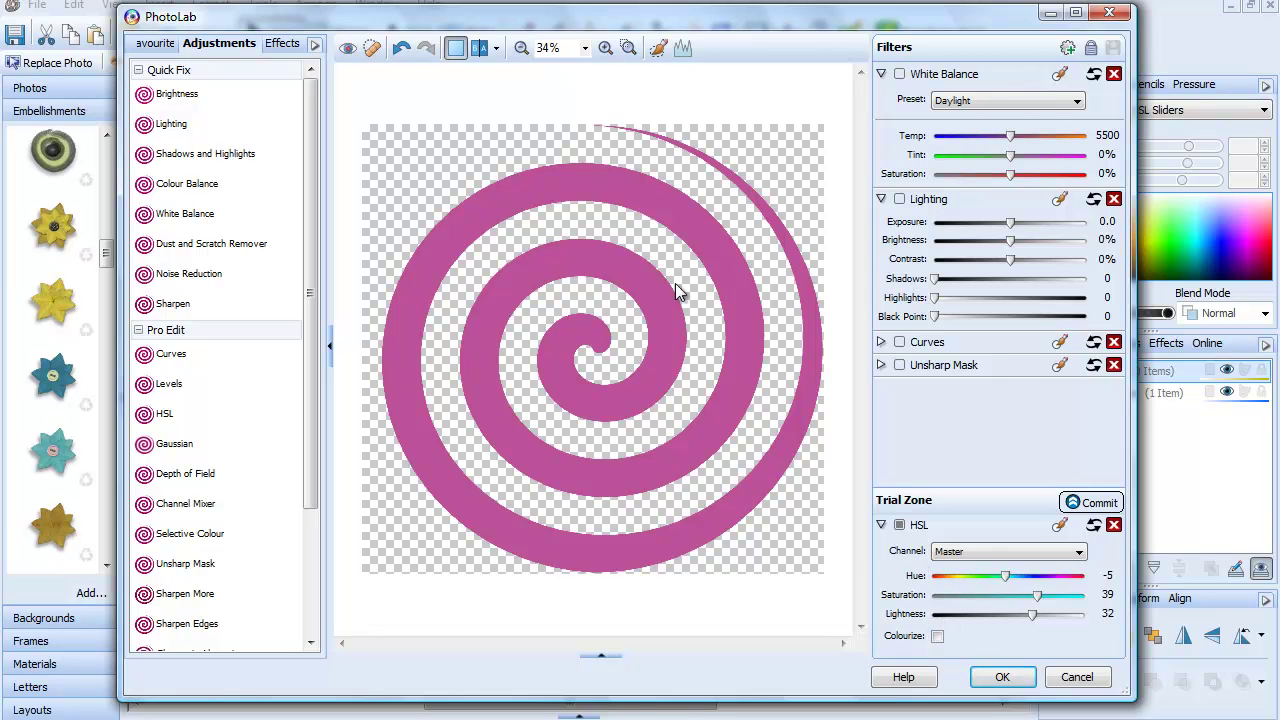
{"action": "left_click", "coordinate": [988, 679]}
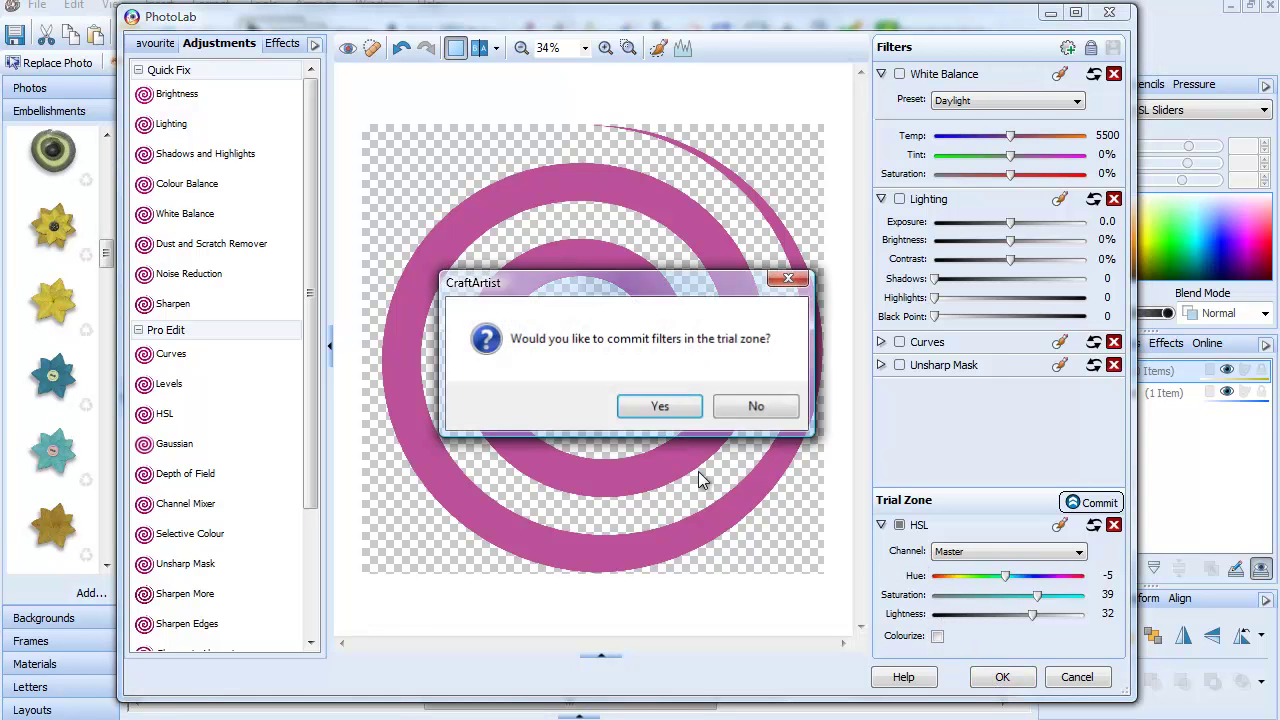
{"action": "left_click", "coordinate": [640, 407]}
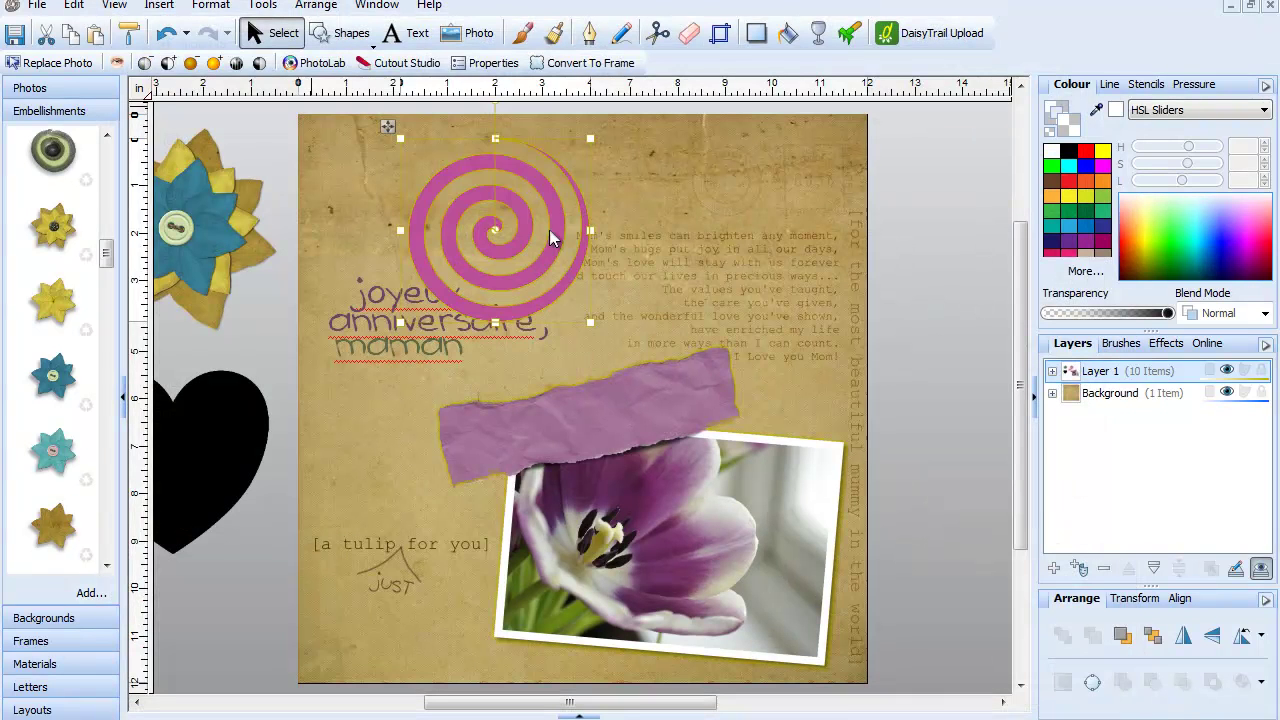
- Delete the pink spiral and place the blue-and-yellow flower near the top of the page
{"action": "left_click_drag", "start_coordinate": [555, 230], "coordinate": [637, 274]}
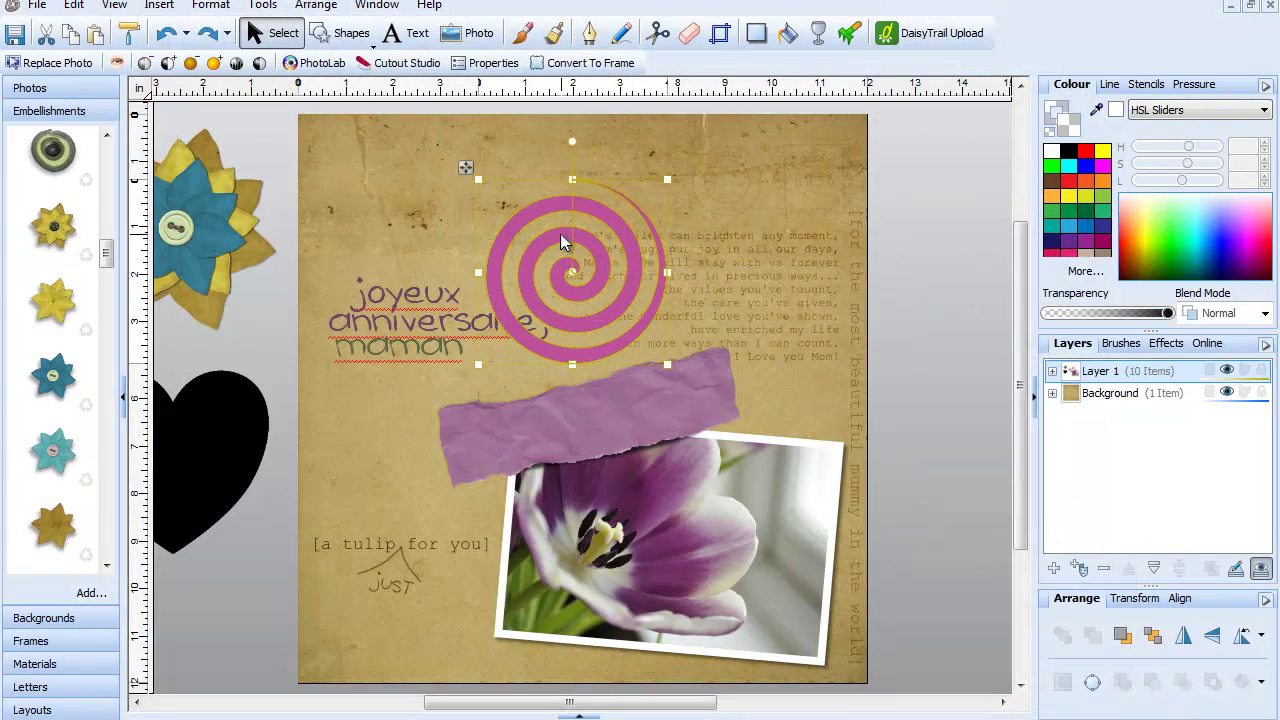
{"action": "left_click_drag", "start_coordinate": [560, 233], "coordinate": [524, 214]}
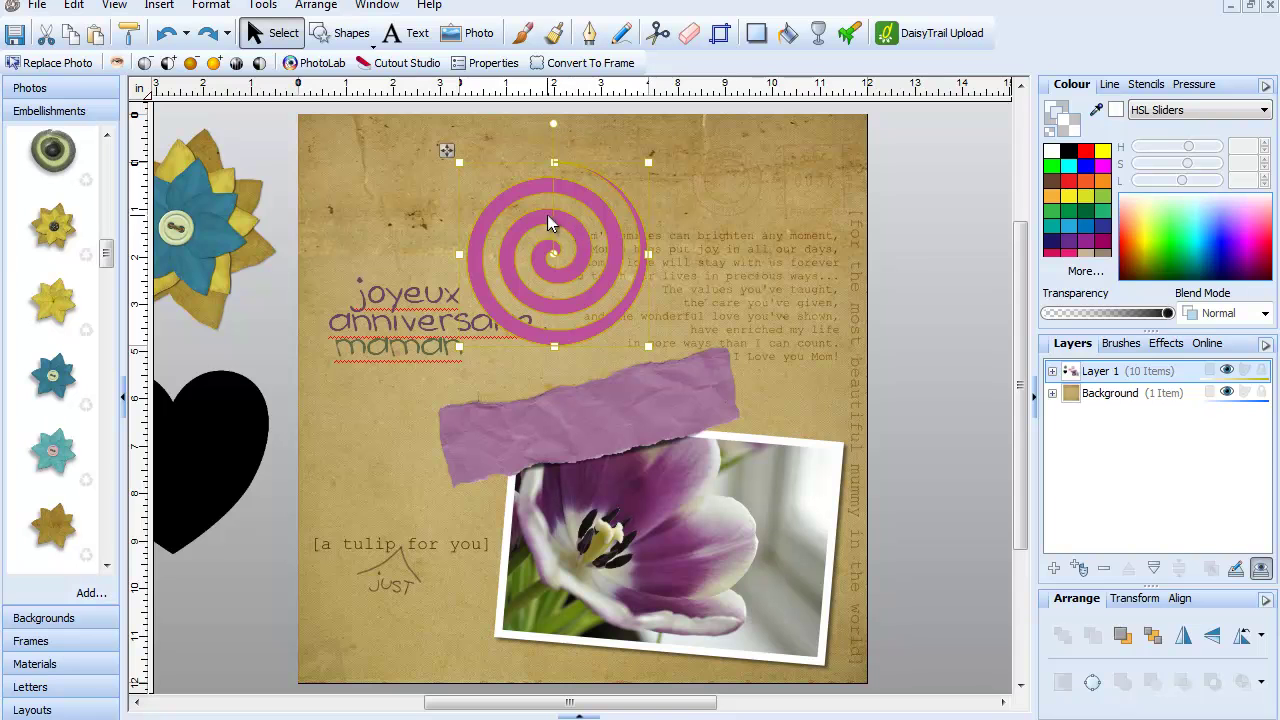
{"action": "key", "text": "Delete"}
{"action": "left_click_drag", "start_coordinate": [203, 230], "coordinate": [595, 252]}
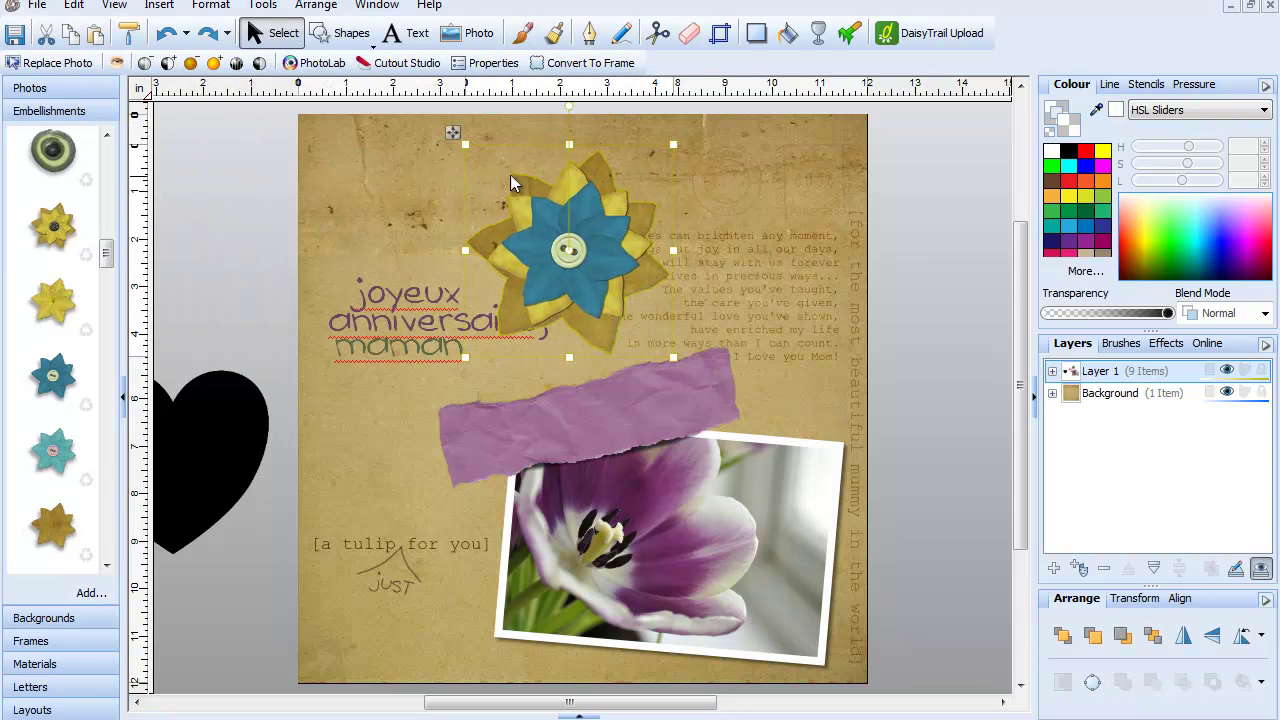
{"action": "left_click", "coordinate": [598, 267]}
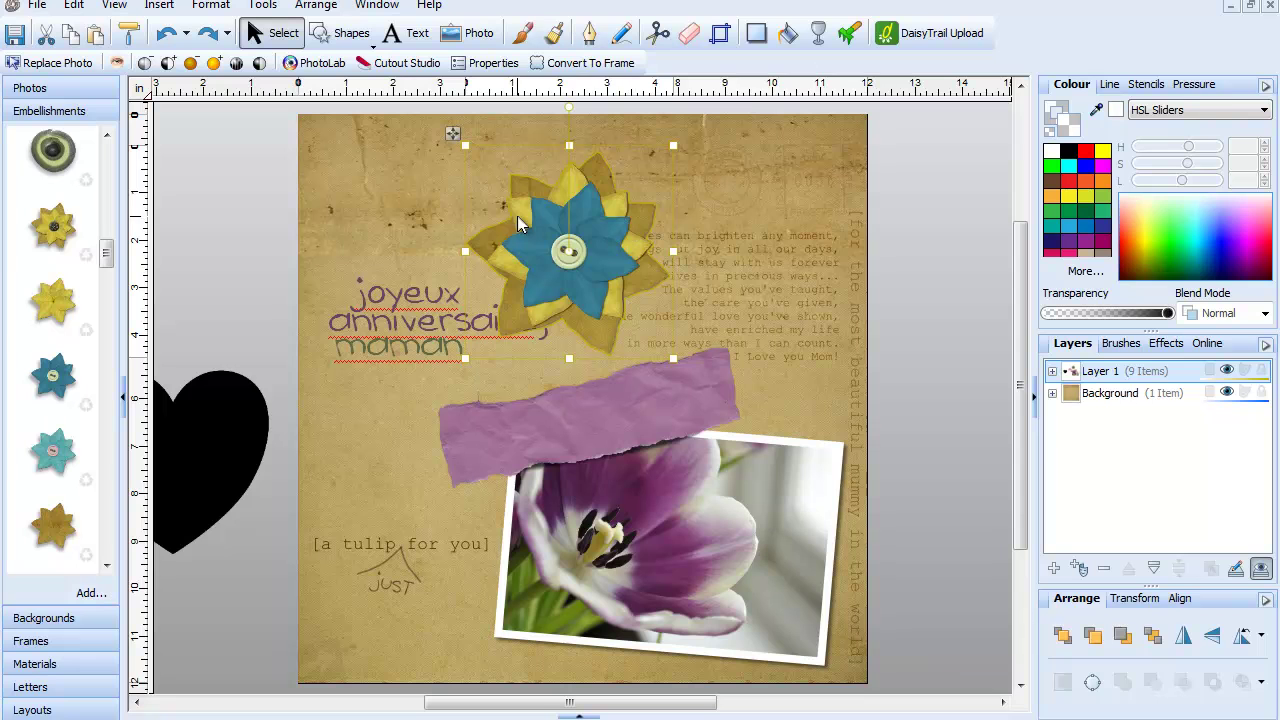
- Shift the flower left over the greeting after testing blue, yellow and orange swatches, keeping its original colours
{"action": "left_click", "coordinate": [1068, 231]}
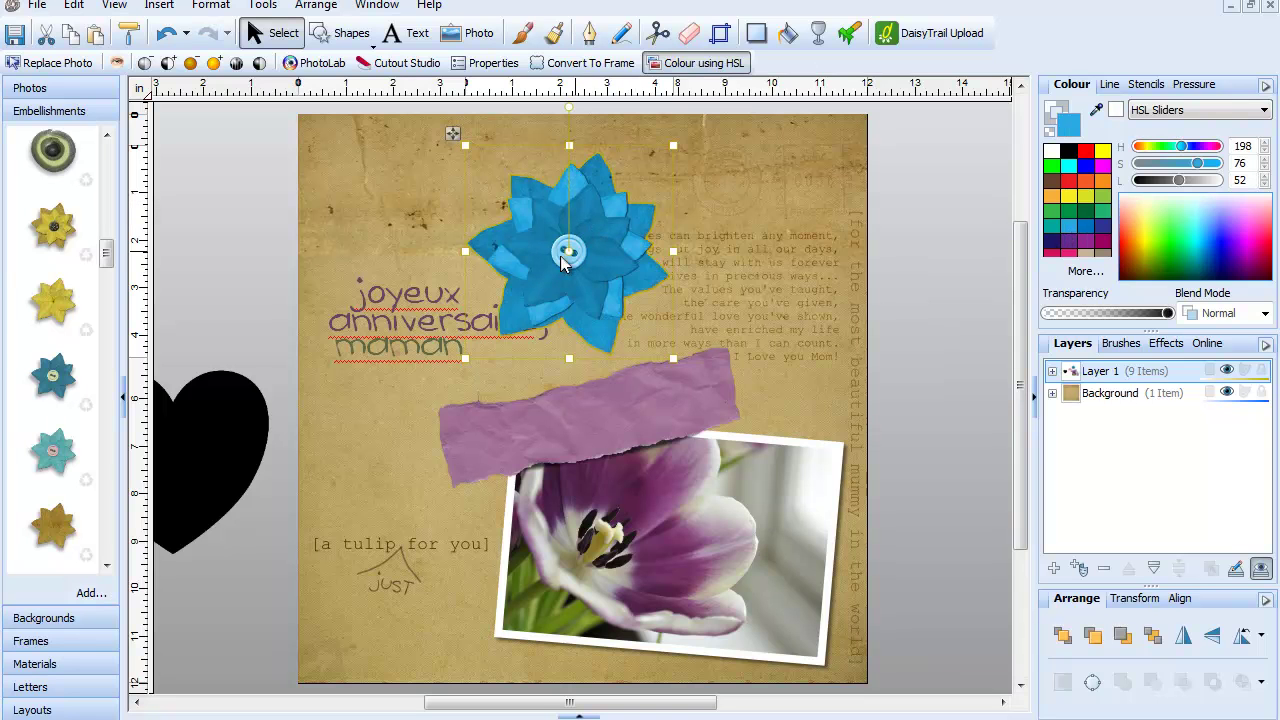
{"action": "left_click_drag", "start_coordinate": [576, 250], "coordinate": [525, 243]}
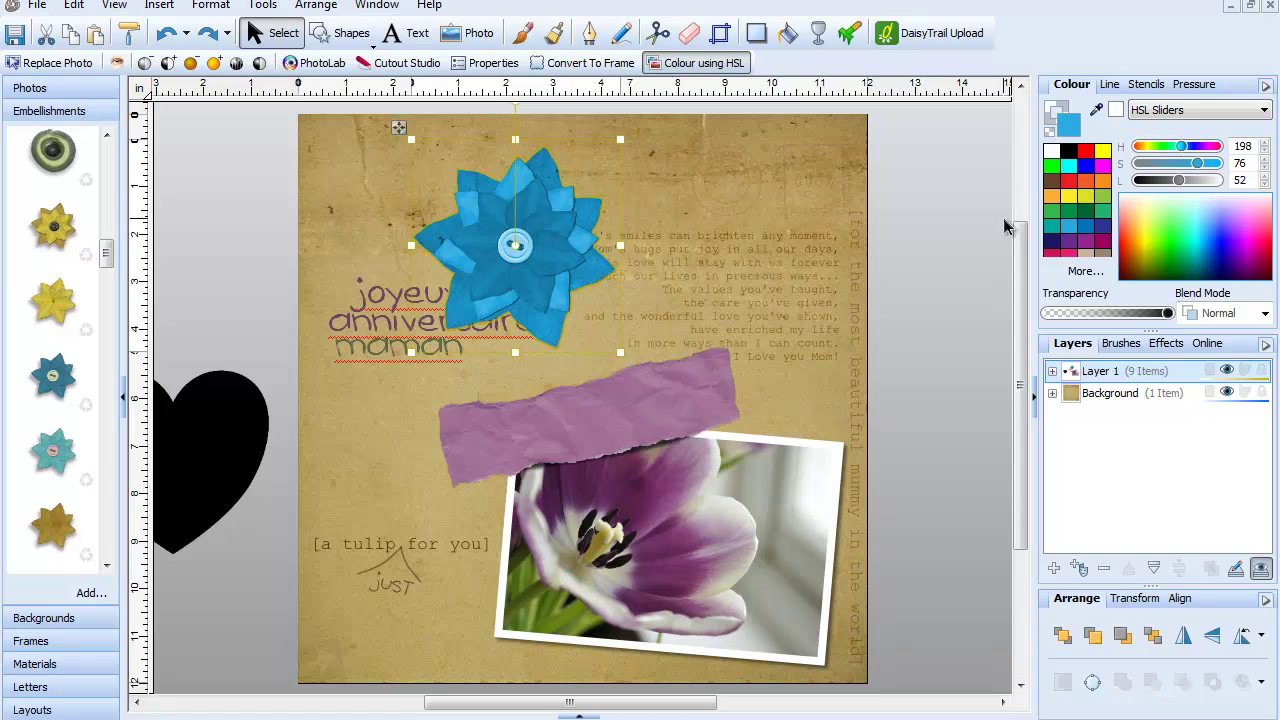
{"action": "left_click", "coordinate": [1052, 203]}
{"action": "left_click", "coordinate": [1062, 215]}
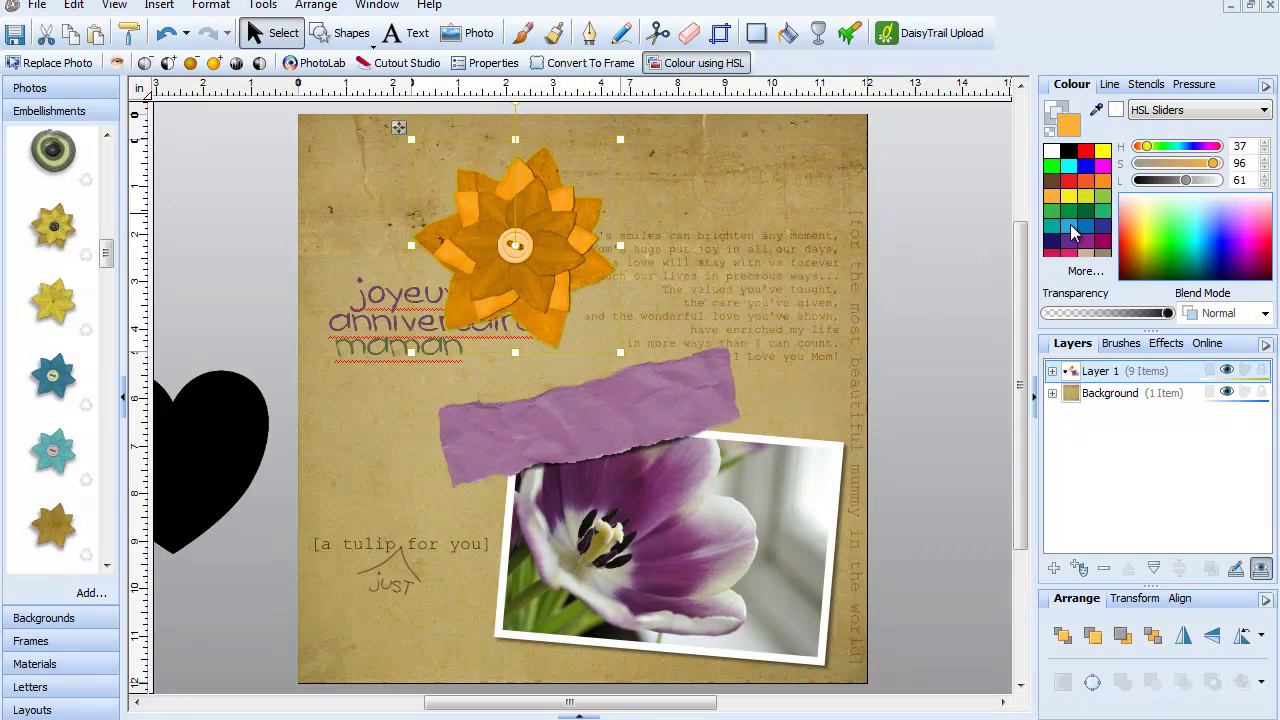
{"action": "left_click", "coordinate": [1069, 228]}
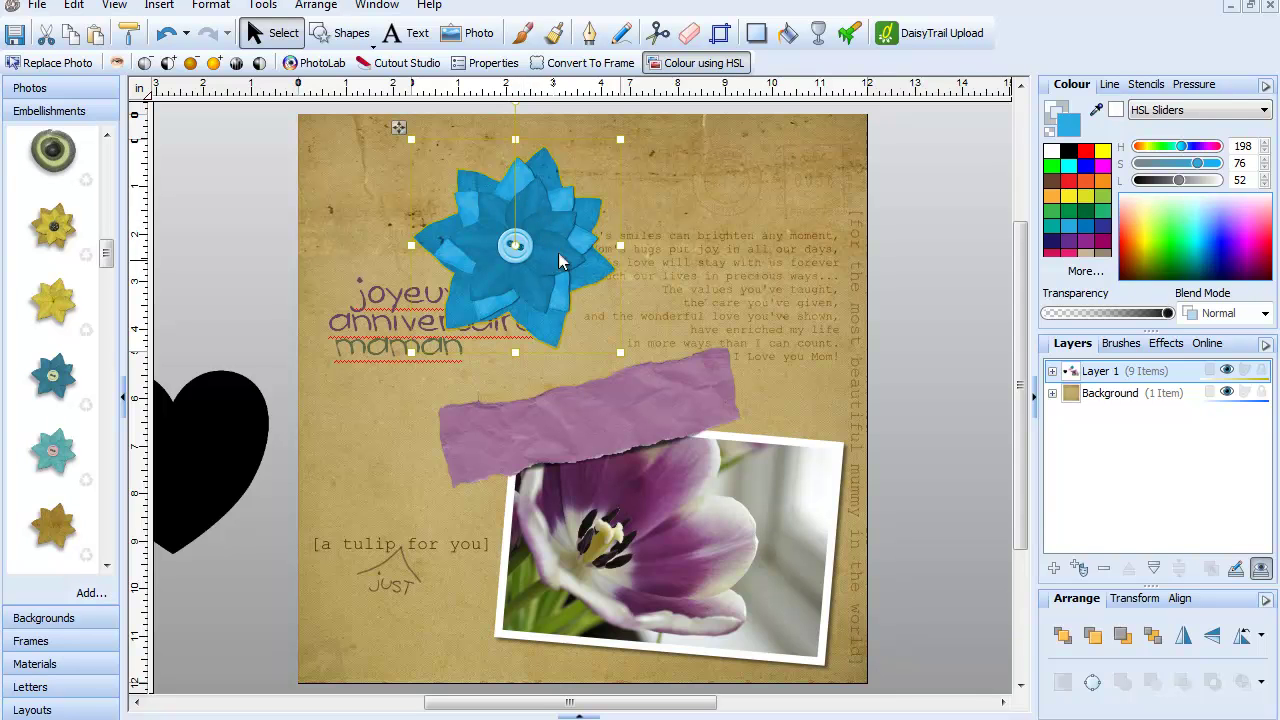
{"action": "left_click", "coordinate": [1051, 147]}
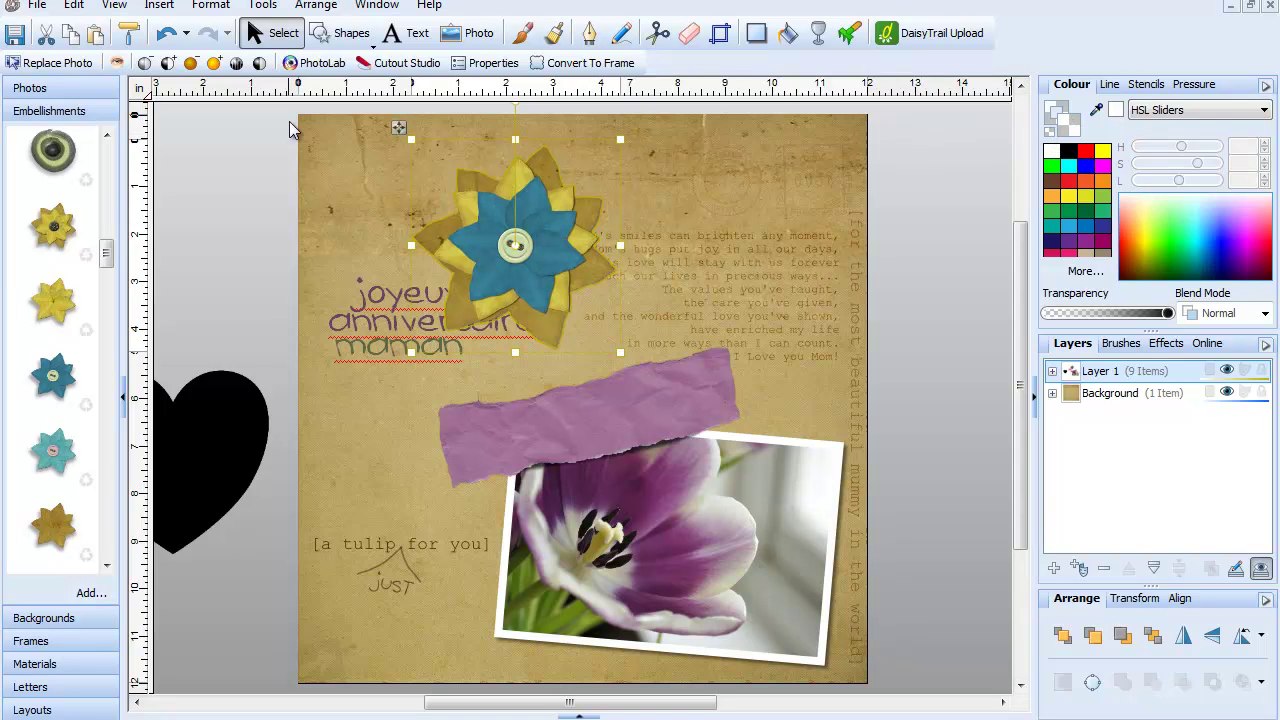
{"action": "key", "text": "ctrl+z"}
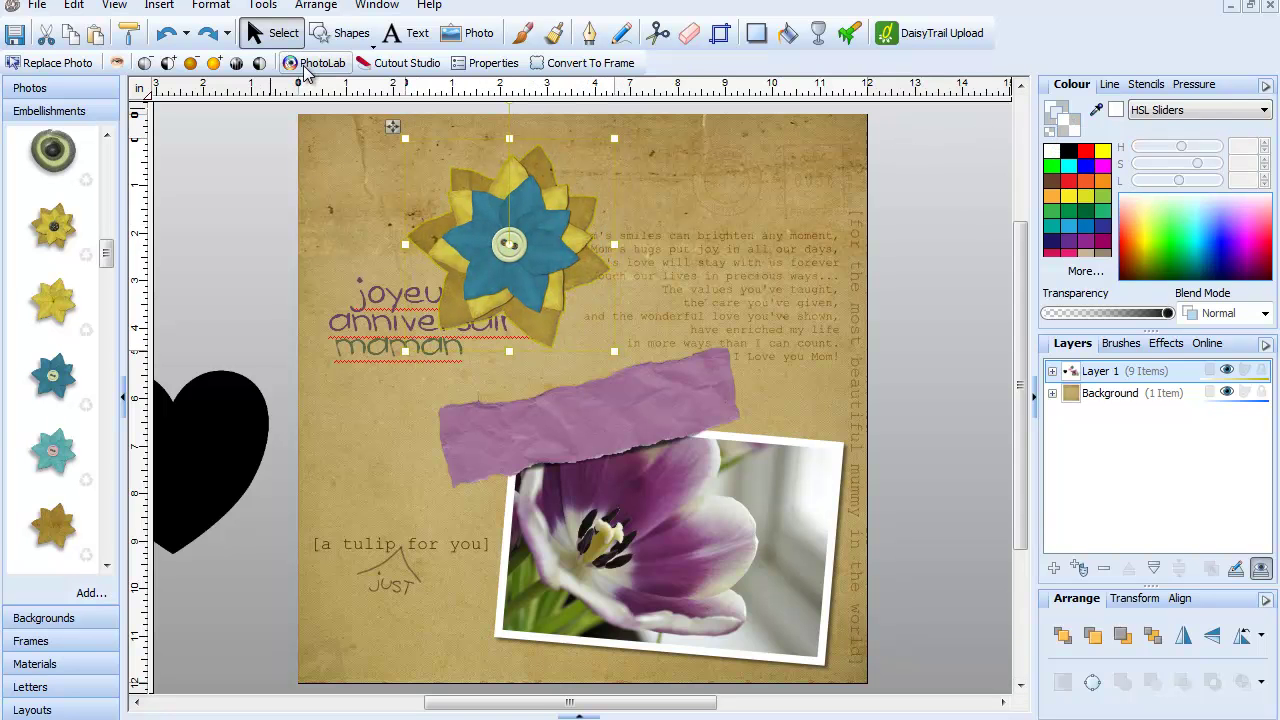
{"action": "left_click", "coordinate": [304, 66]}
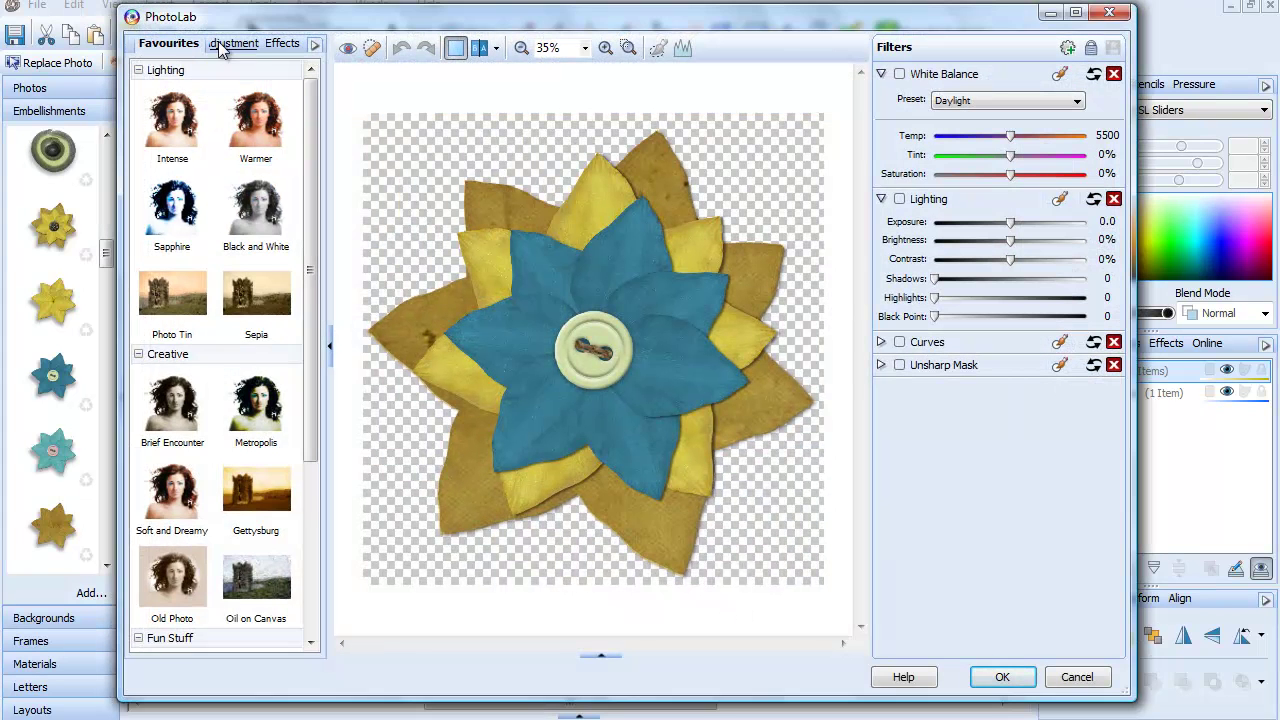
- Give the flower a colourized HSL trial filter at Hue 73, Saturation 51 for a yellow-green tint
{"action": "left_click", "coordinate": [234, 47]}
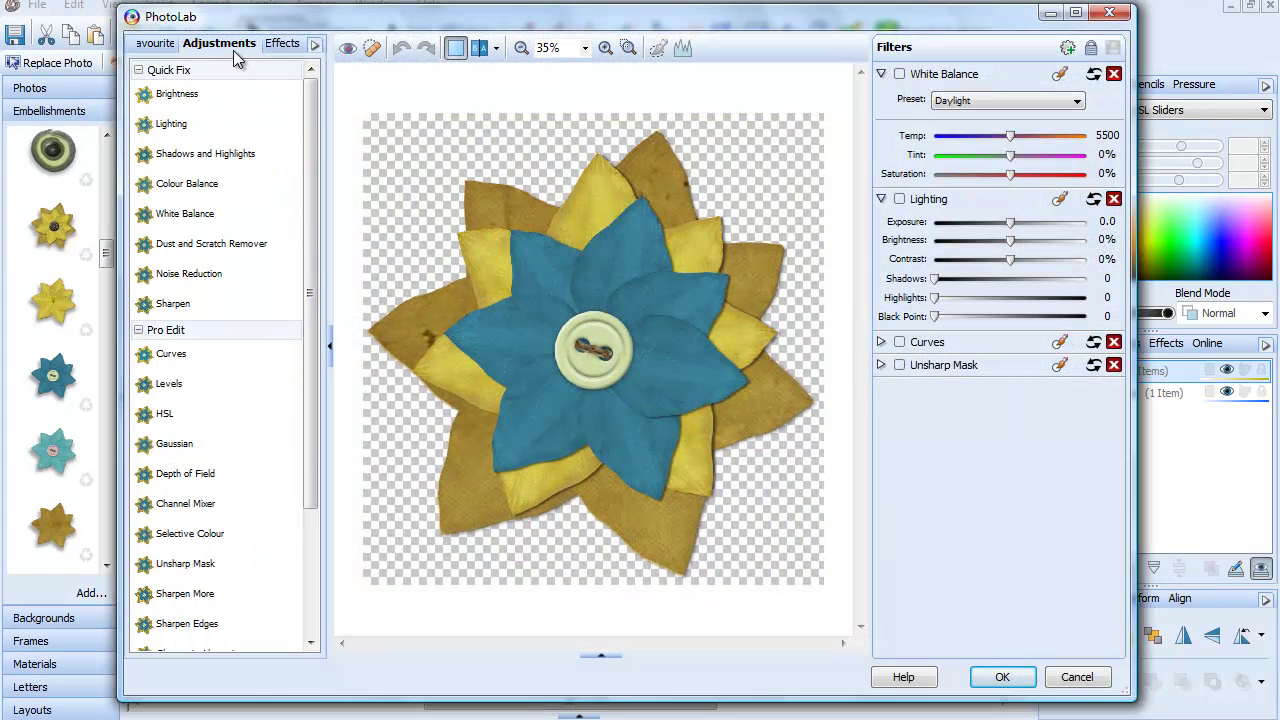
{"action": "left_click_drag", "start_coordinate": [165, 413], "coordinate": [756, 416]}
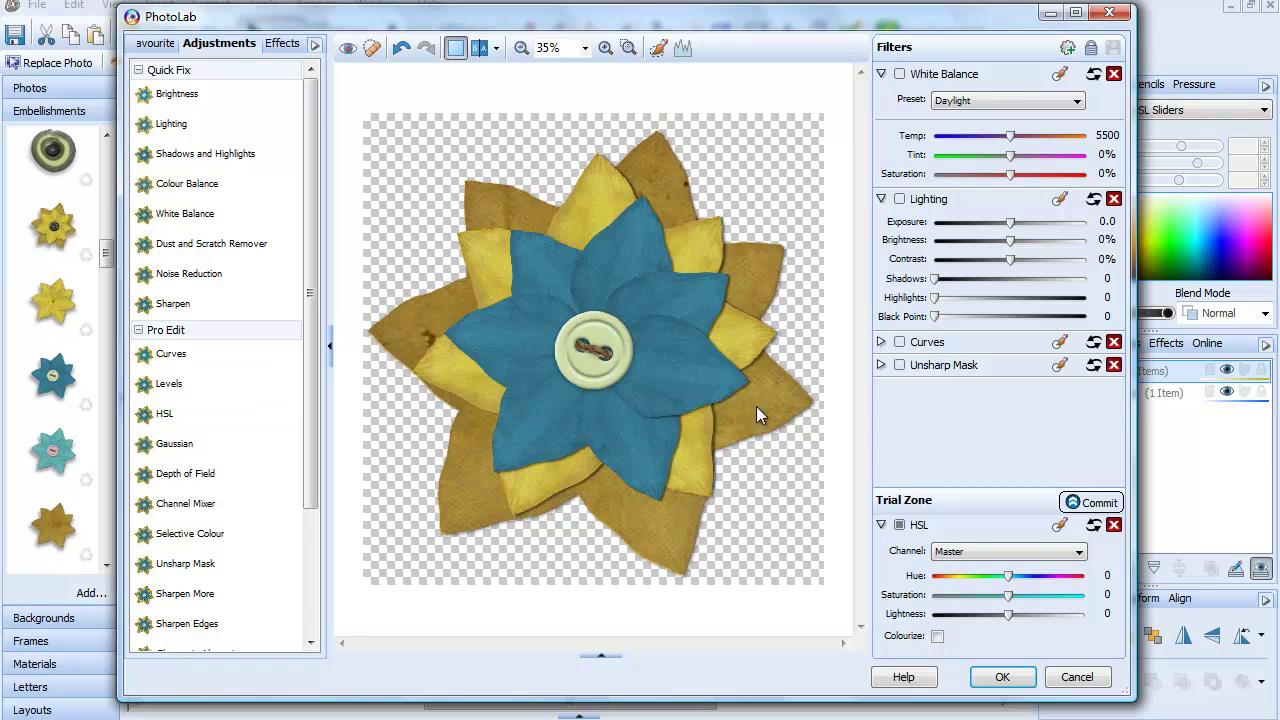
{"action": "left_click", "coordinate": [937, 636]}
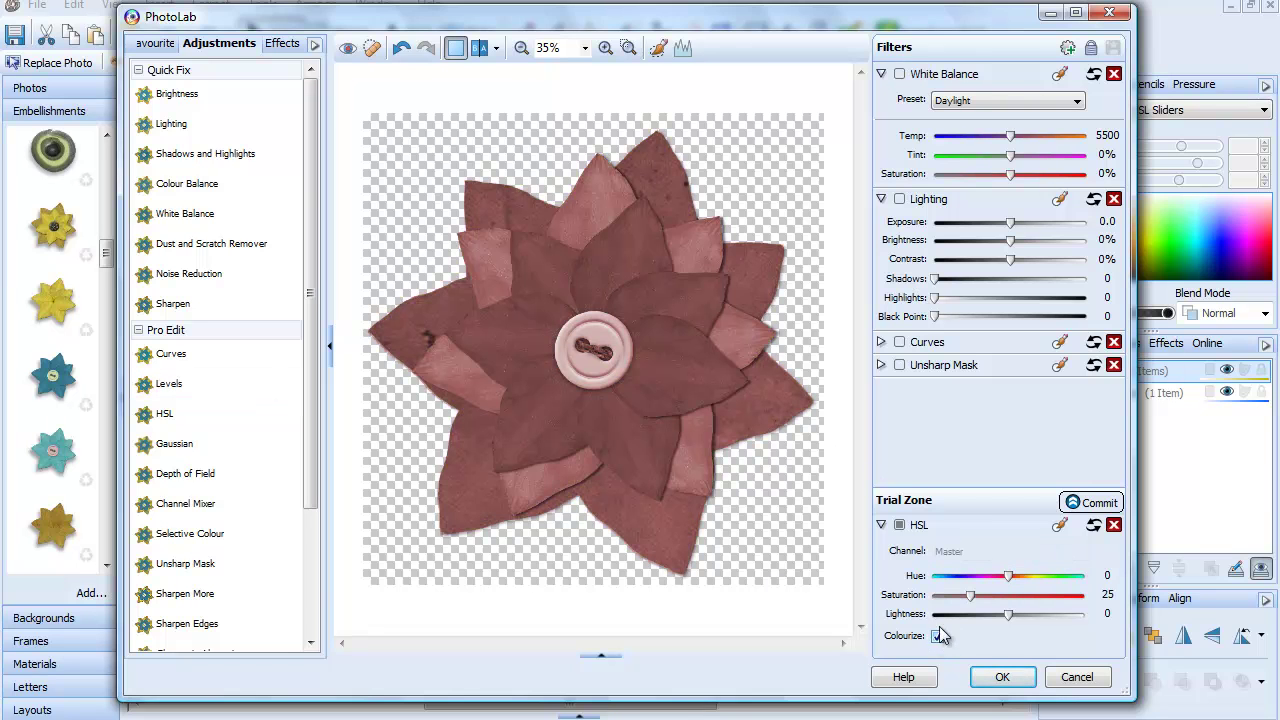
{"action": "left_click_drag", "start_coordinate": [971, 597], "coordinate": [1008, 596]}
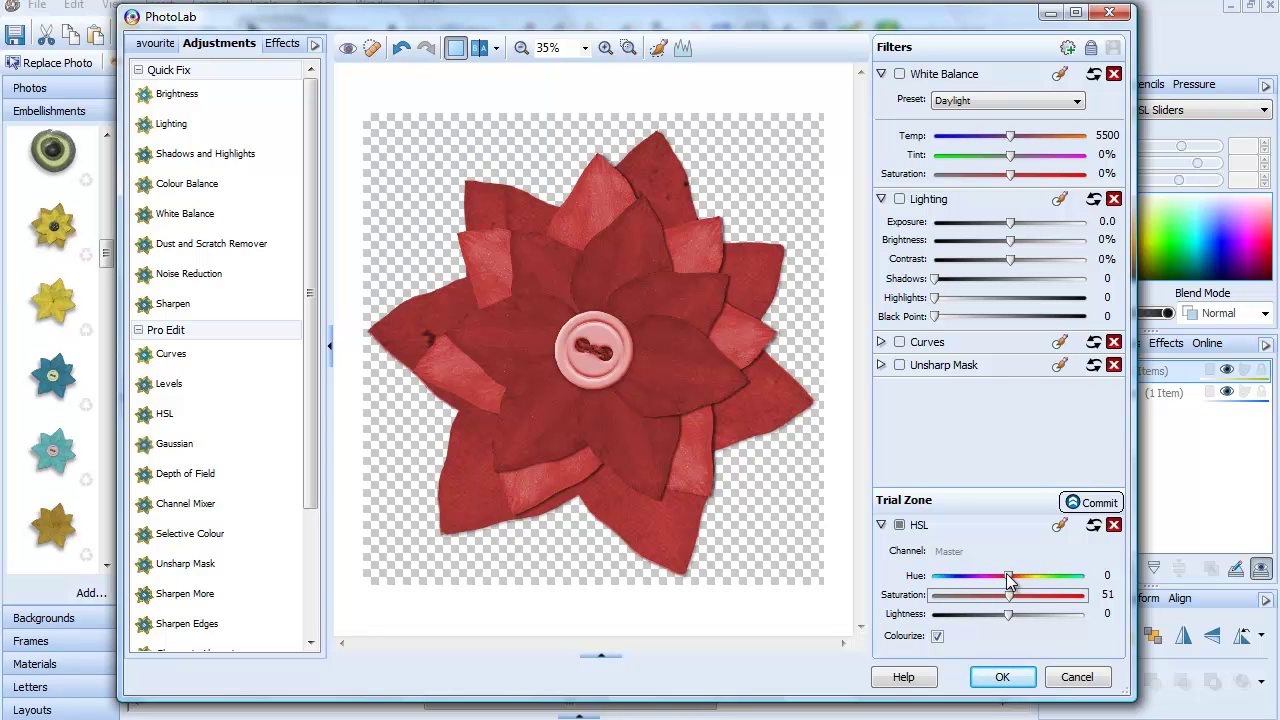
{"action": "mouse_move", "coordinate": [1008, 577]}
{"action": "left_mouse_down"}
{"action": "mouse_move", "coordinate": [953, 585]}
{"action": "mouse_move", "coordinate": [1052, 594]}
{"action": "mouse_move", "coordinate": [1046, 580]}
{"action": "mouse_move", "coordinate": [1066, 583]}
{"action": "mouse_move", "coordinate": [1016, 586]}
{"action": "left_mouse_up"}
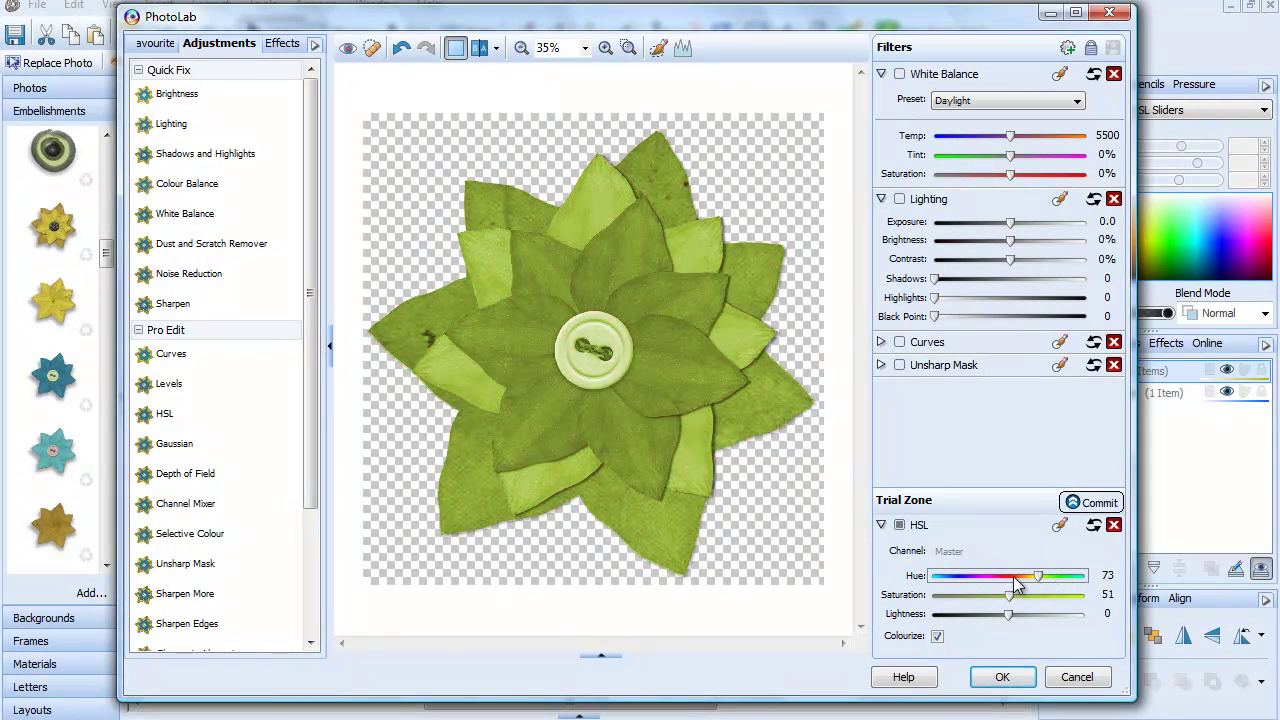
- Turn off Colorize and set Hue -48, Saturation 19, Lightness -15 for red-and-green petals, then accept
{"action": "left_click", "coordinate": [937, 637]}
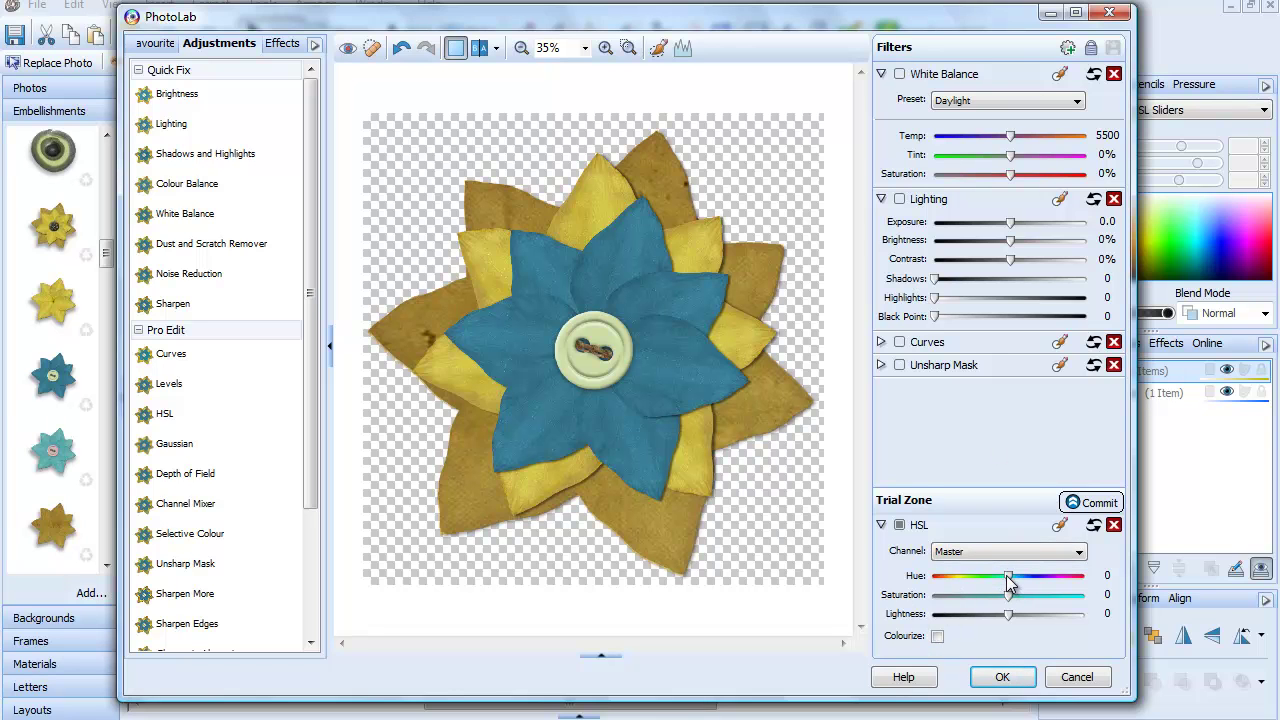
{"action": "left_click_drag", "start_coordinate": [1008, 578], "coordinate": [1060, 585]}
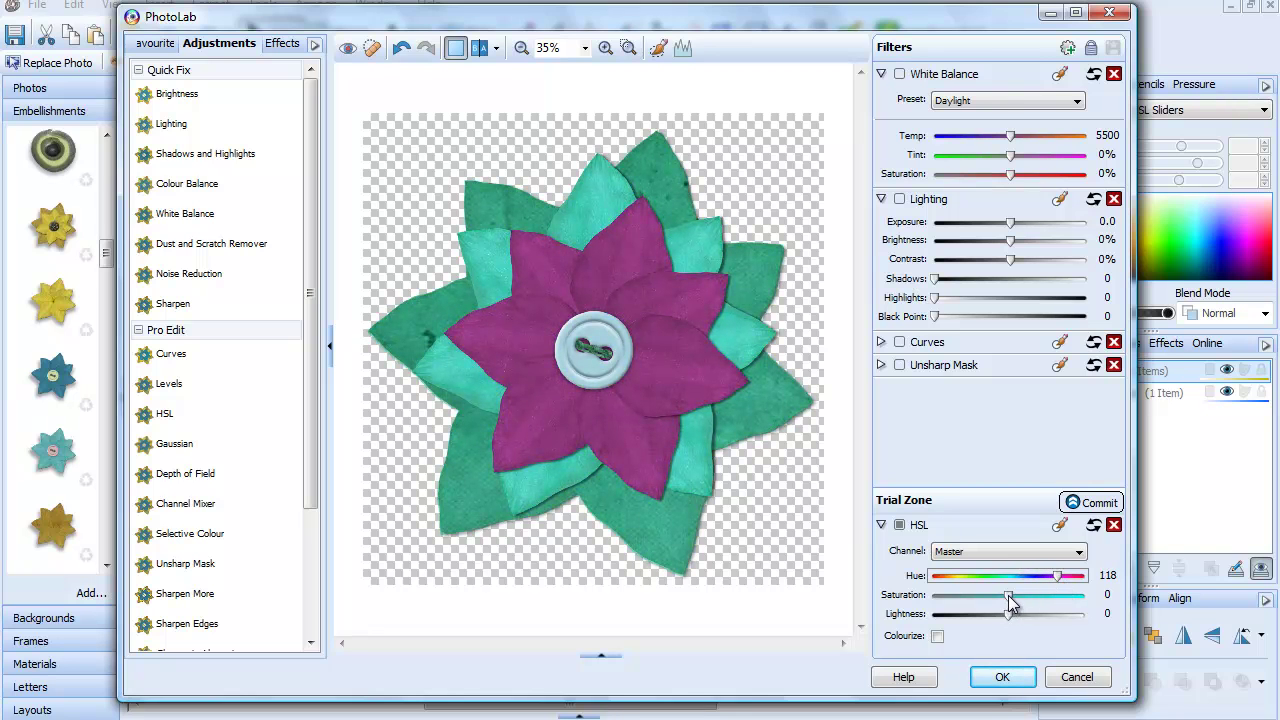
{"action": "left_click_drag", "start_coordinate": [1010, 600], "coordinate": [988, 622]}
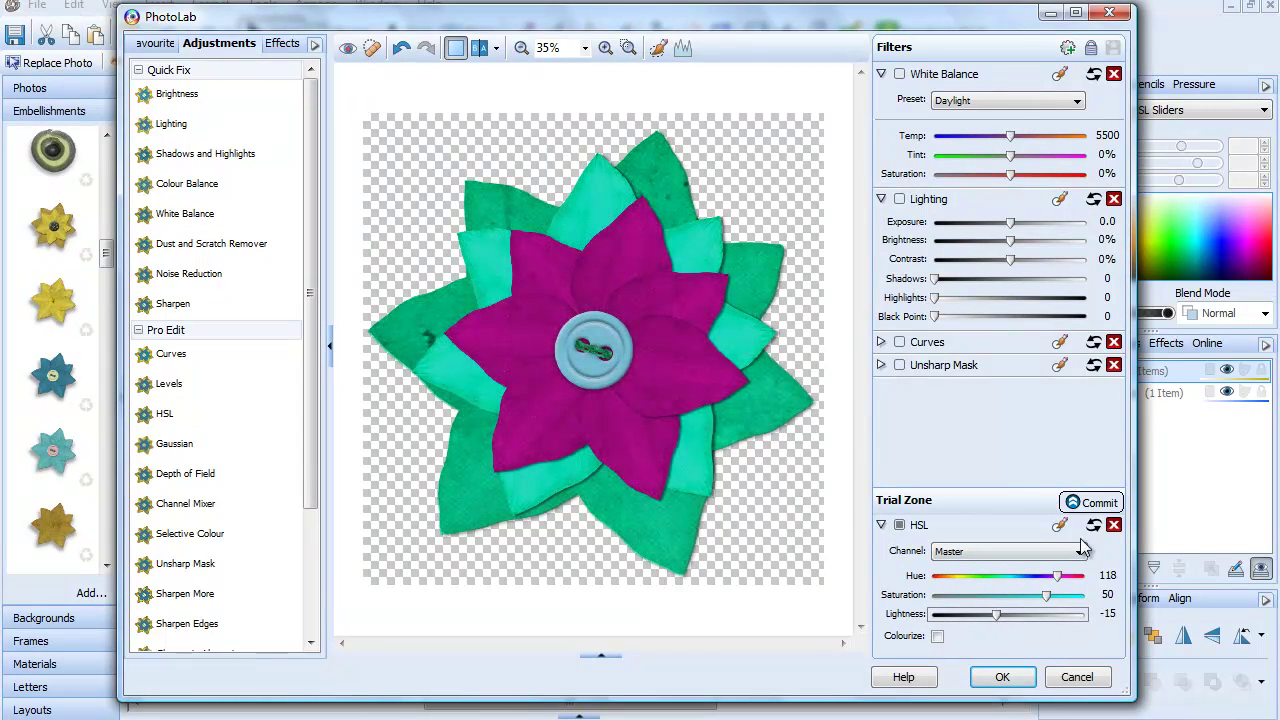
{"action": "left_click_drag", "start_coordinate": [1057, 576], "coordinate": [1025, 605]}
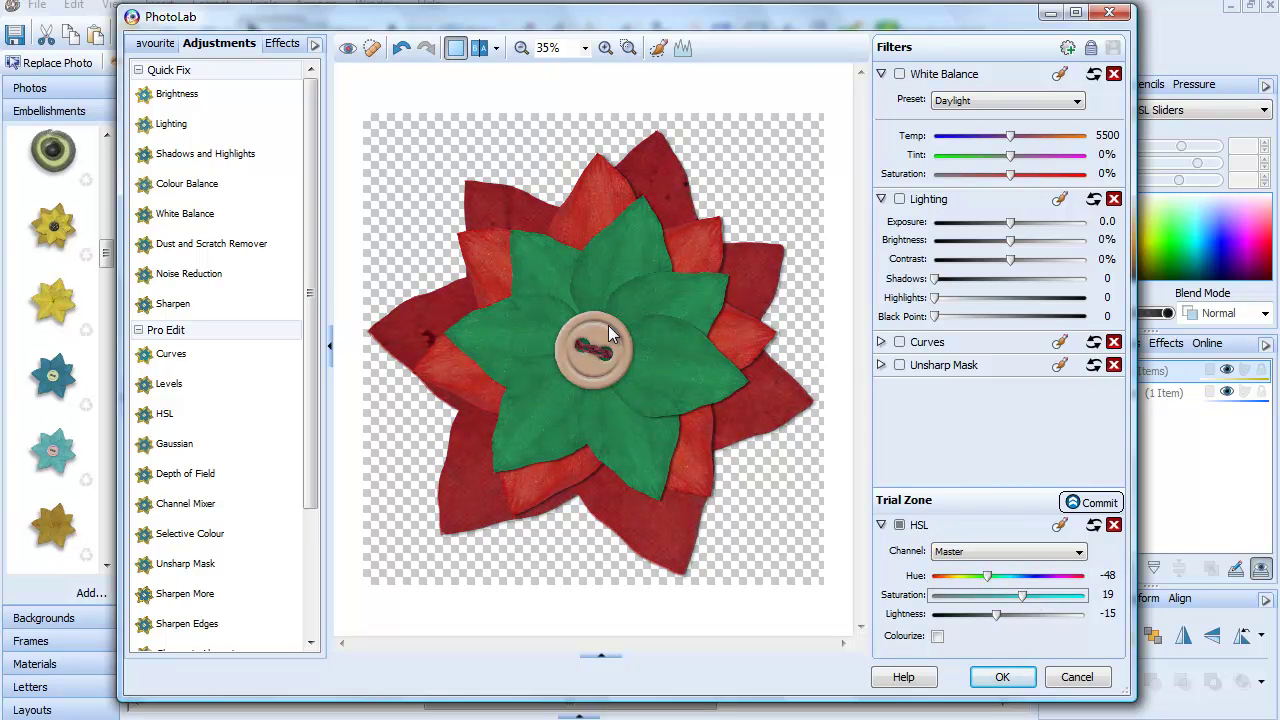
{"action": "left_click", "coordinate": [1001, 676]}
- Commit the flower's filter, delete the flower, and place the black heart above the tulip photo
{"action": "left_click", "coordinate": [660, 406]}
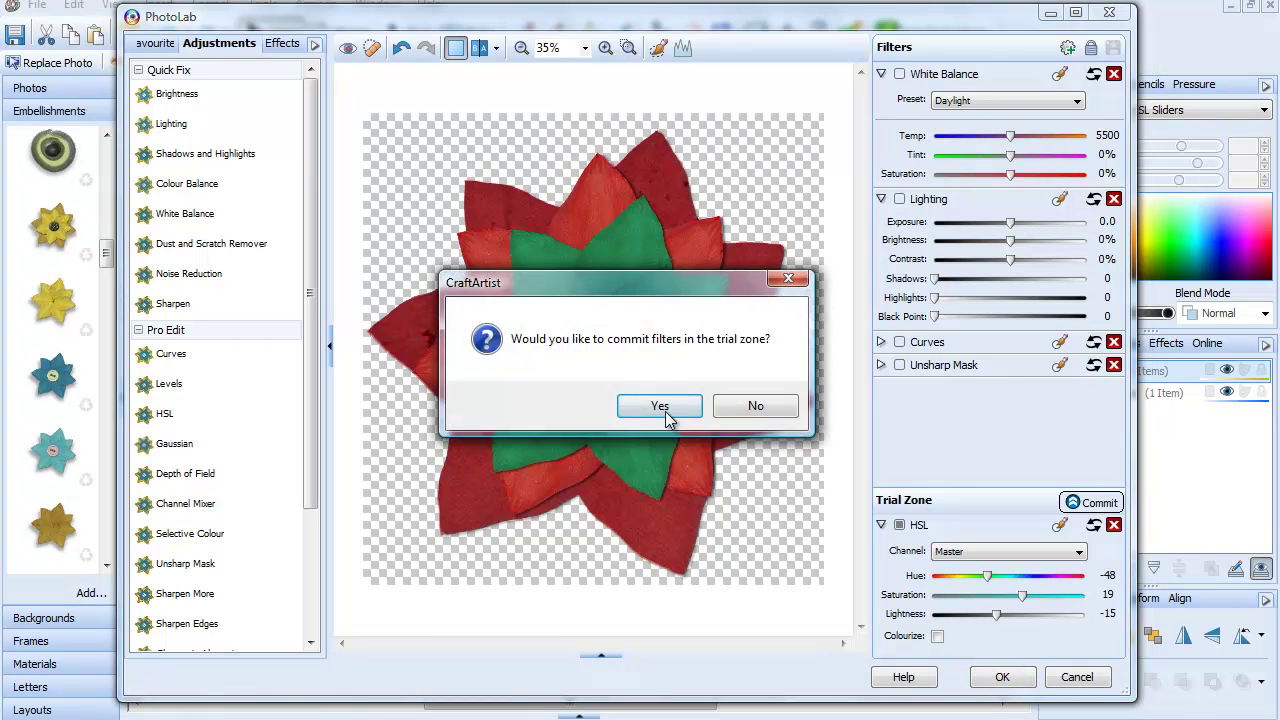
{"action": "left_click_drag", "start_coordinate": [551, 232], "coordinate": [664, 287]}
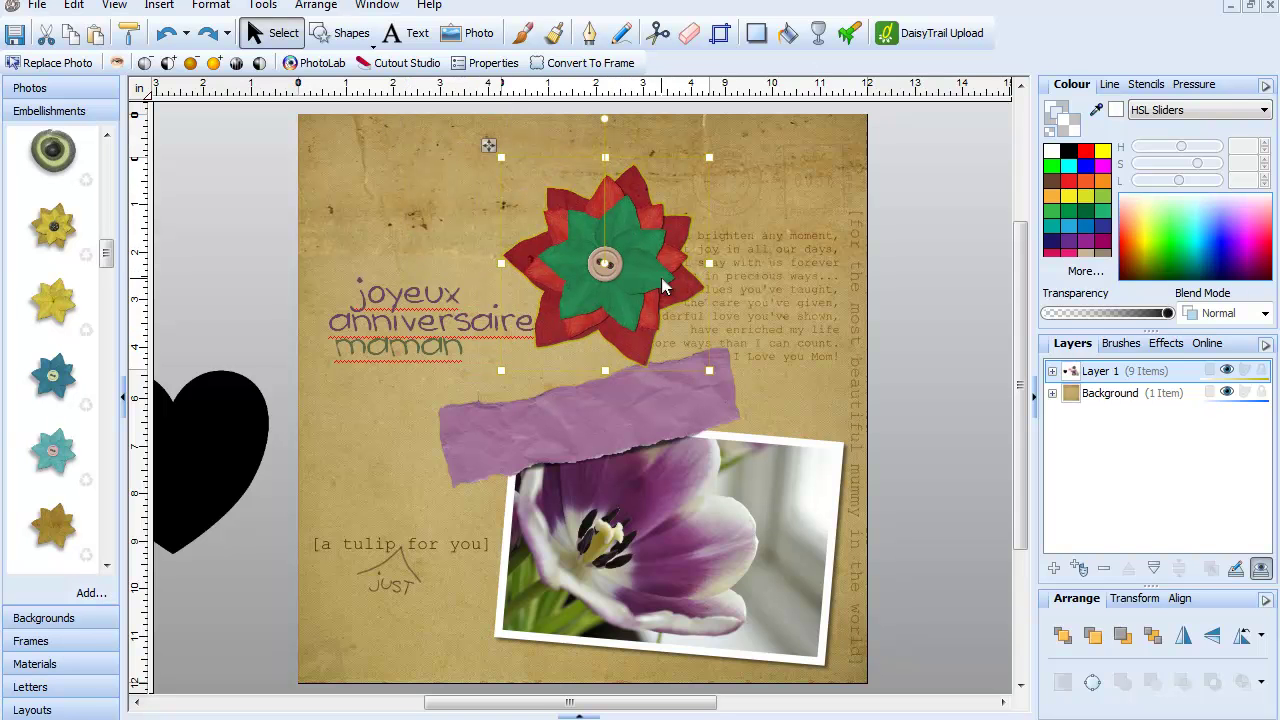
{"action": "key", "text": "Delete"}
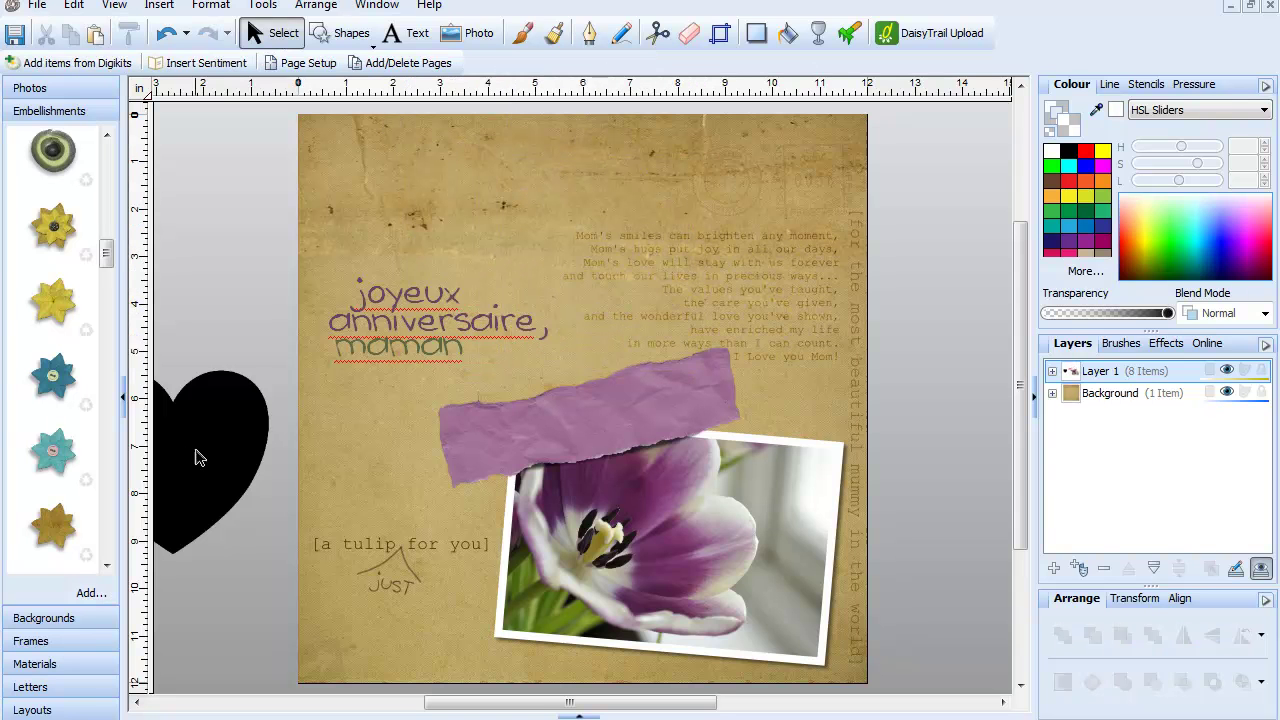
{"action": "left_click", "coordinate": [208, 460]}
{"action": "left_click_drag", "start_coordinate": [210, 462], "coordinate": [575, 267]}
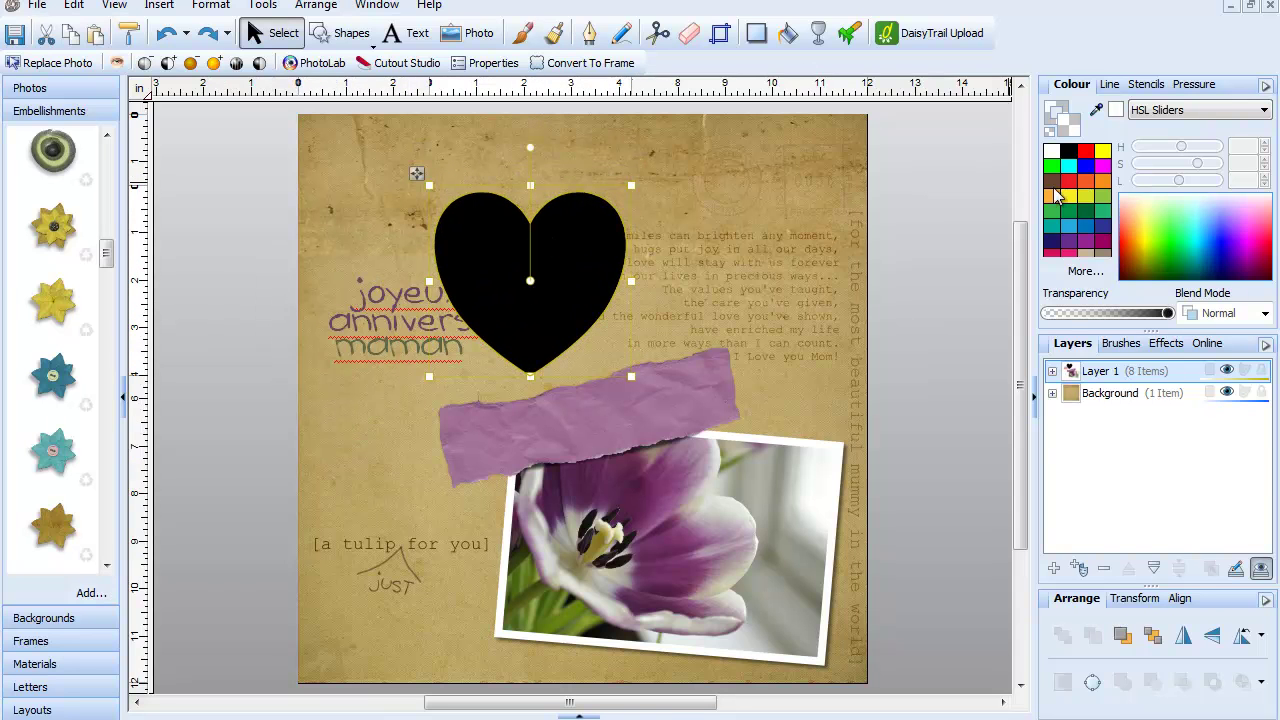
- Try several palette colours on the heart, then reset it to black at its placed position
{"action": "left_click", "coordinate": [1088, 212]}
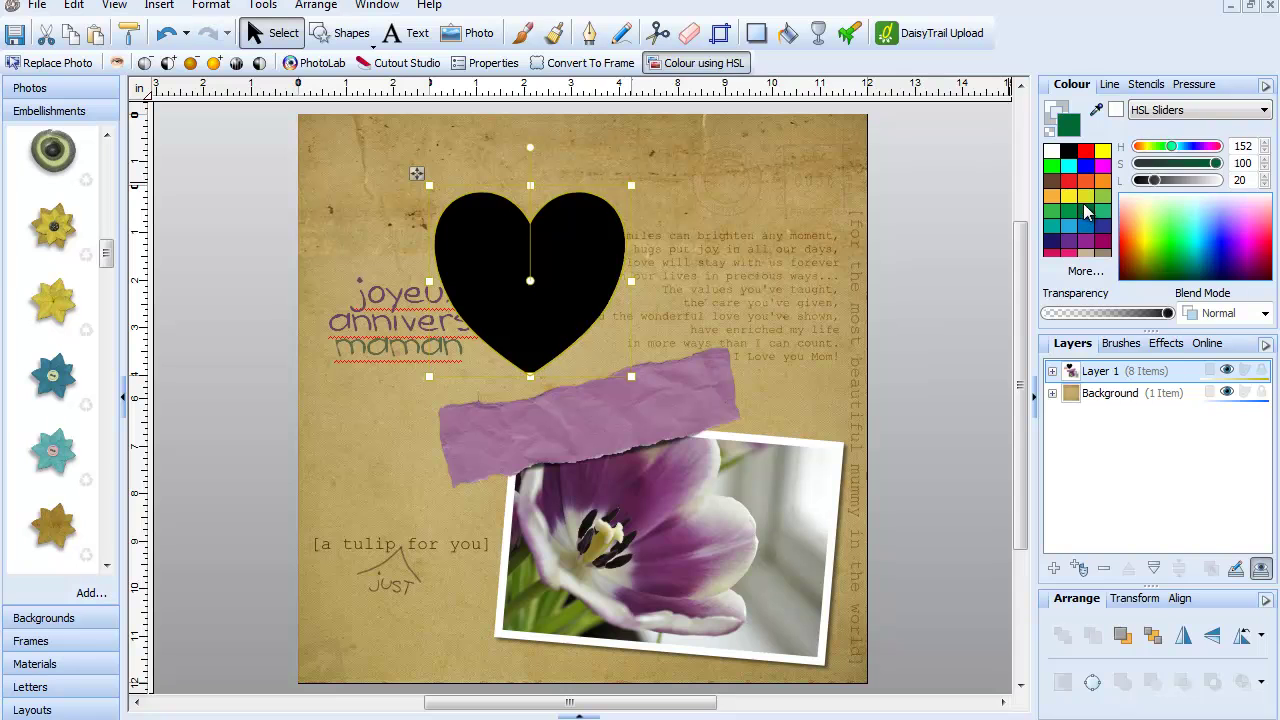
{"action": "left_click", "coordinate": [1084, 205]}
{"action": "left_click", "coordinate": [1076, 195]}
{"action": "left_click", "coordinate": [1072, 180]}
{"action": "left_click", "coordinate": [1076, 188]}
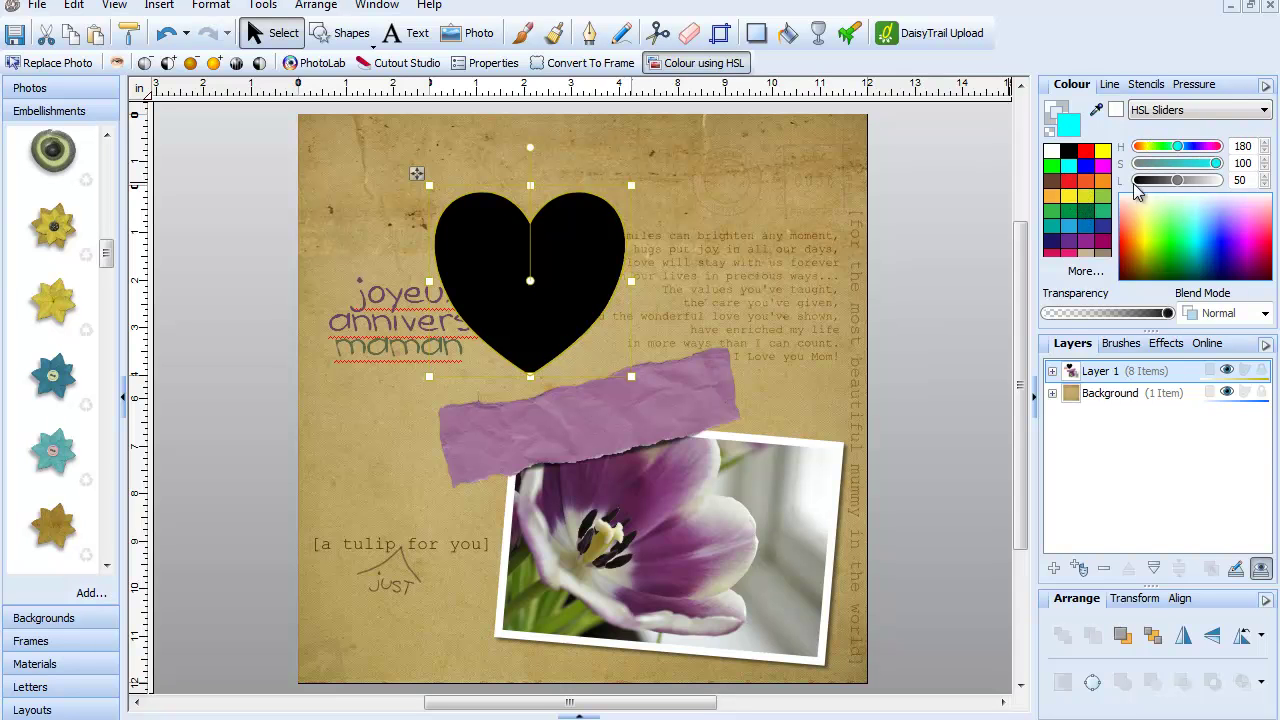
{"action": "left_click", "coordinate": [1103, 205]}
{"action": "left_click_drag", "start_coordinate": [1160, 148], "coordinate": [1181, 180]}
{"action": "left_click", "coordinate": [1185, 163]}
{"action": "left_click_drag", "start_coordinate": [545, 285], "coordinate": [503, 273]}
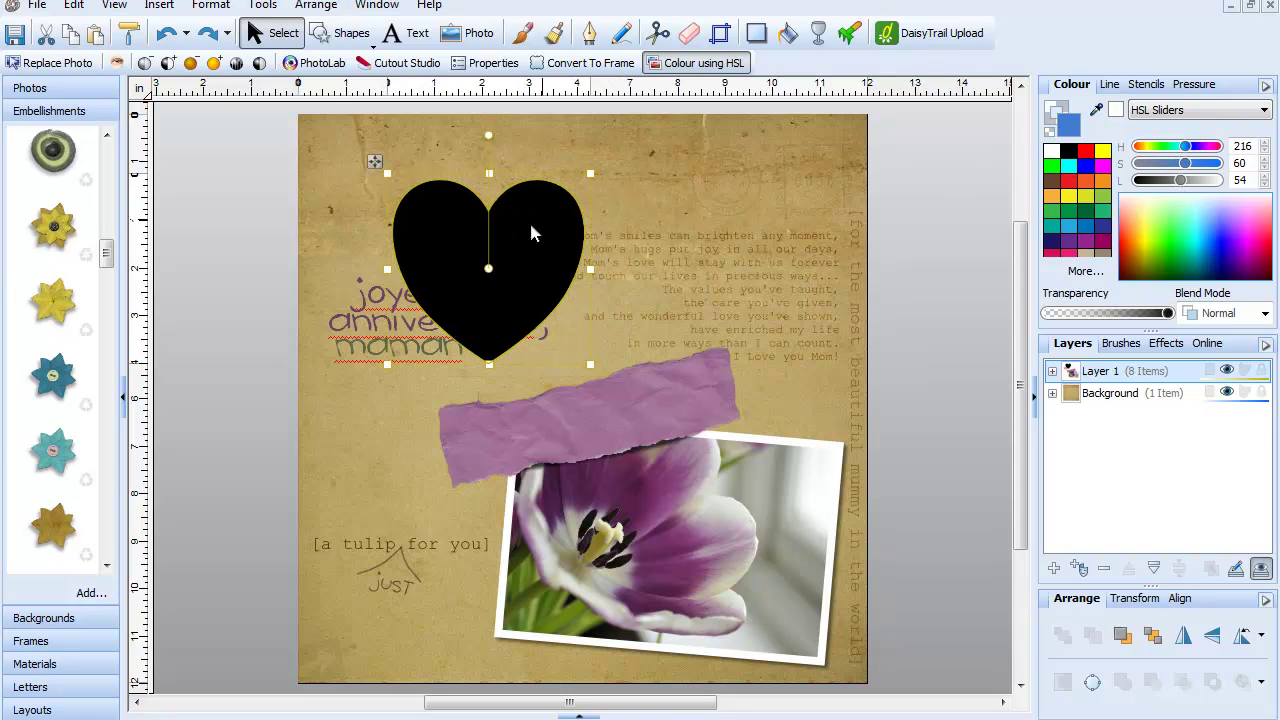
{"action": "left_click", "coordinate": [1048, 141]}
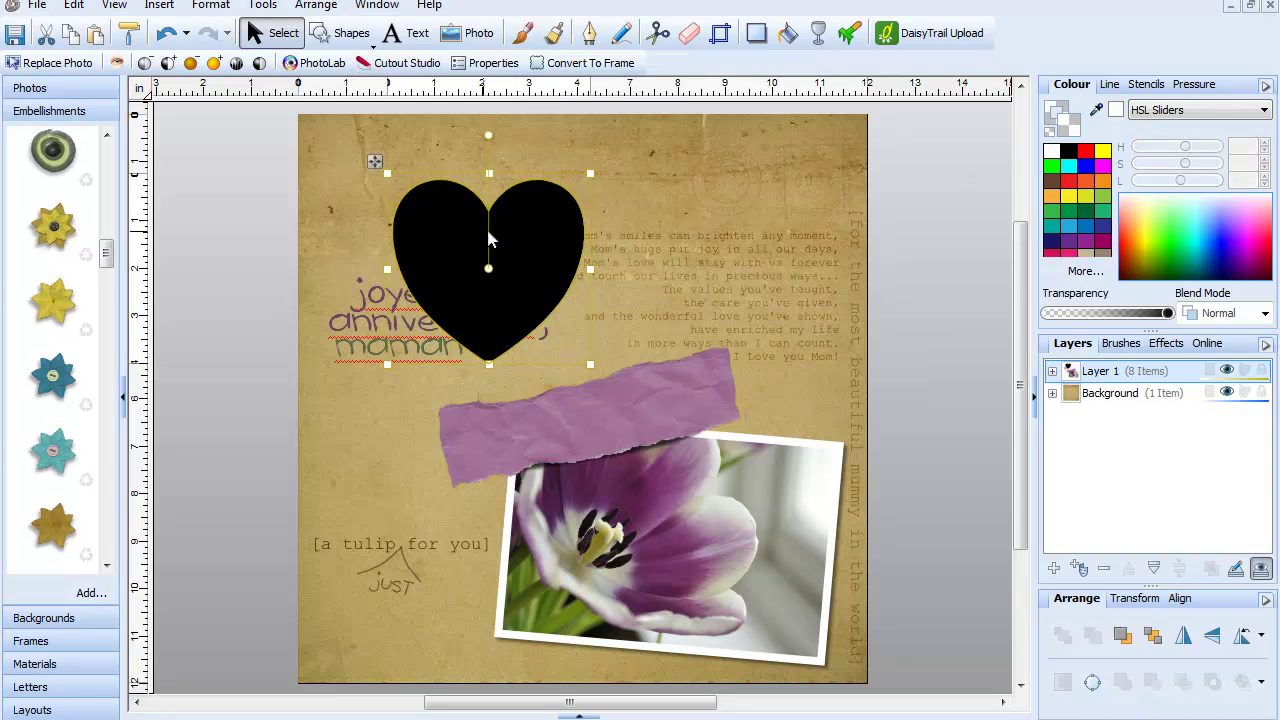
{"action": "key", "text": "ctrl+z"}
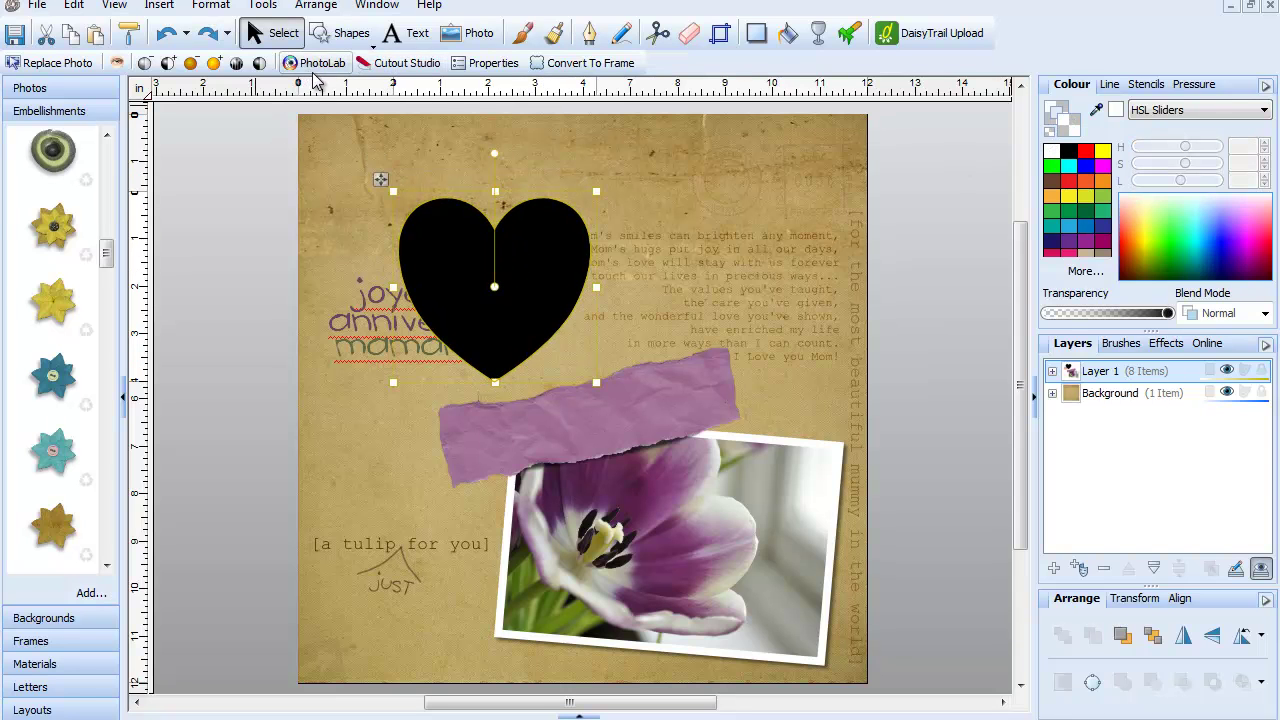
- Add an HSL trial filter to the heart in PhotoLab, test Hue and Lightness, then enable Colorize
{"action": "left_click", "coordinate": [300, 62]}
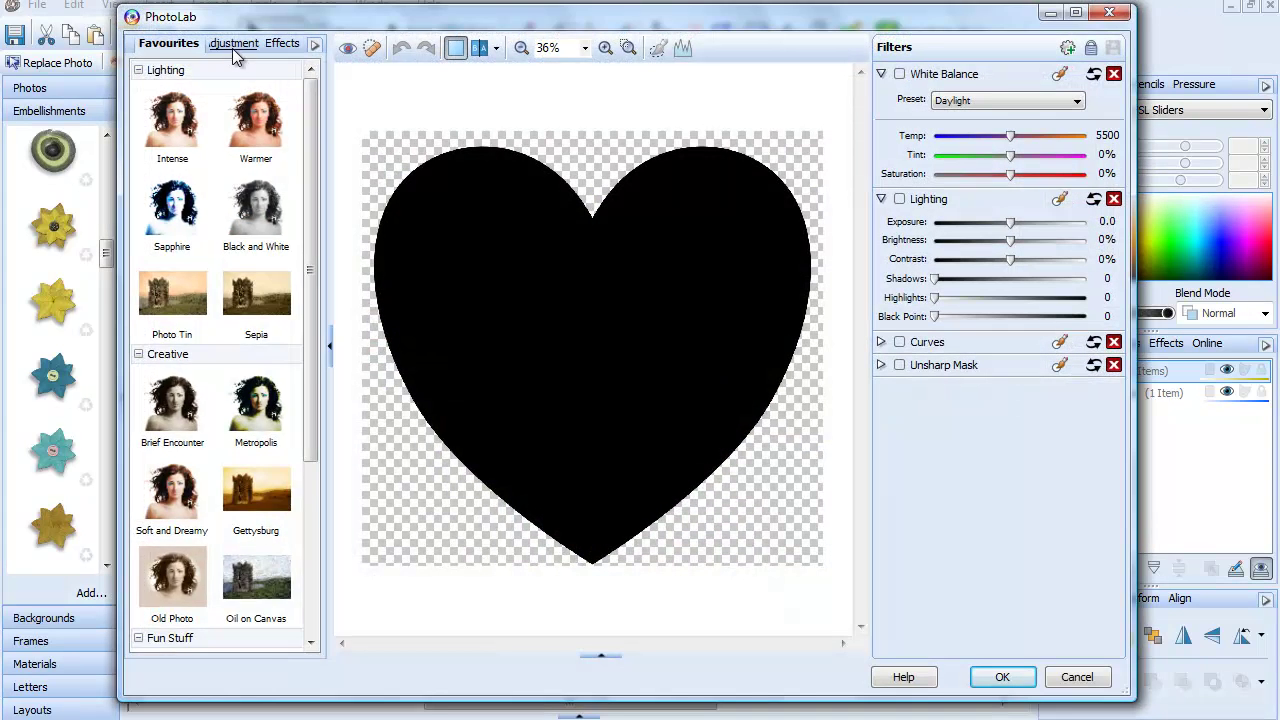
{"action": "left_click", "coordinate": [232, 48]}
{"action": "left_click", "coordinate": [180, 420]}
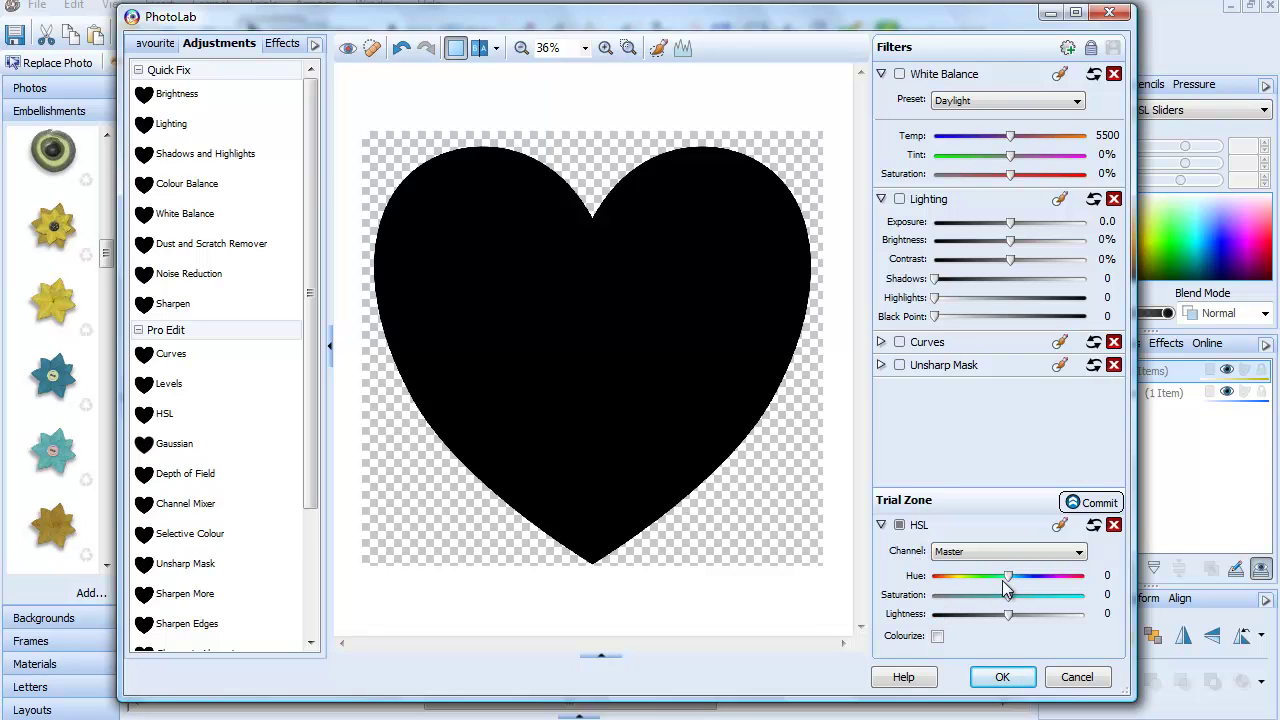
{"action": "mouse_move", "coordinate": [1008, 588]}
{"action": "left_mouse_down"}
{"action": "mouse_move", "coordinate": [971, 585]}
{"action": "mouse_move", "coordinate": [1054, 585]}
{"action": "mouse_move", "coordinate": [980, 585]}
{"action": "mouse_move", "coordinate": [1040, 583]}
{"action": "mouse_move", "coordinate": [998, 584]}
{"action": "mouse_move", "coordinate": [1016, 596]}
{"action": "mouse_move", "coordinate": [993, 597]}
{"action": "mouse_move", "coordinate": [1018, 596]}
{"action": "left_mouse_up"}
{"action": "left_click_drag", "start_coordinate": [1009, 614], "coordinate": [1038, 624]}
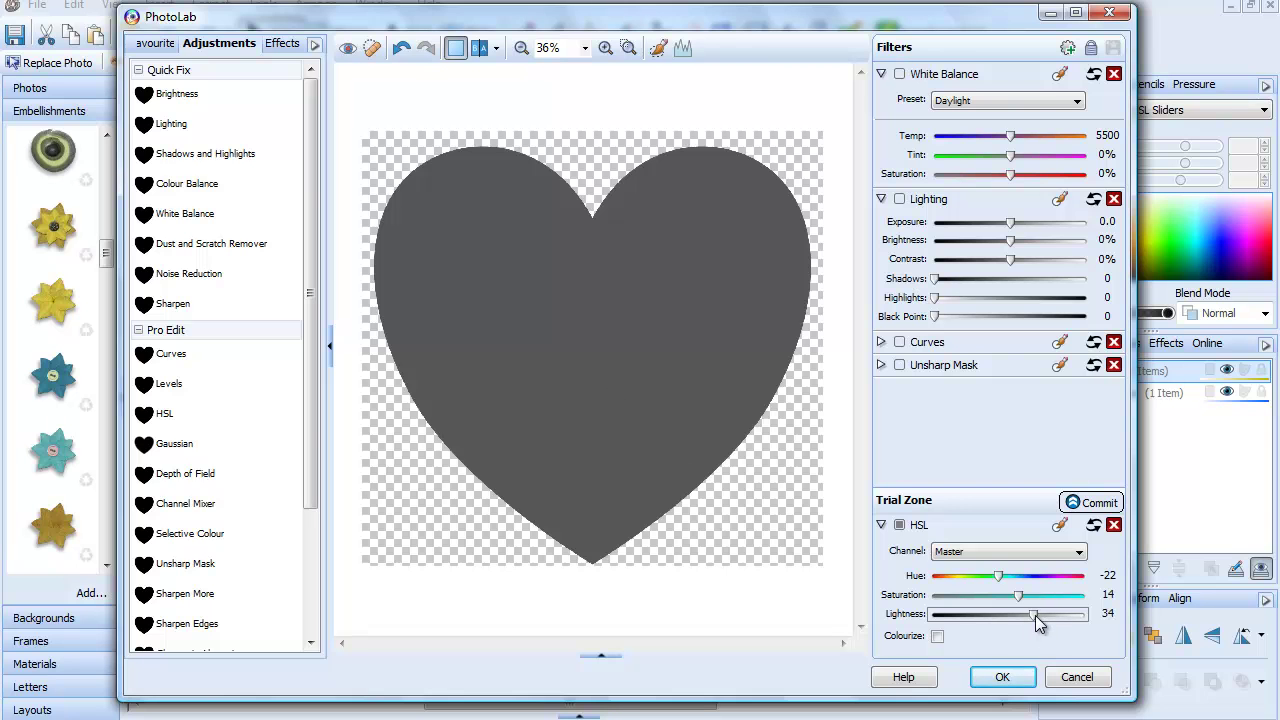
{"action": "mouse_move", "coordinate": [1038, 622]}
{"action": "left_mouse_down"}
{"action": "mouse_move", "coordinate": [1062, 620]}
{"action": "mouse_move", "coordinate": [1020, 620]}
{"action": "mouse_move", "coordinate": [1092, 621]}
{"action": "mouse_move", "coordinate": [1044, 613]}
{"action": "left_mouse_up"}
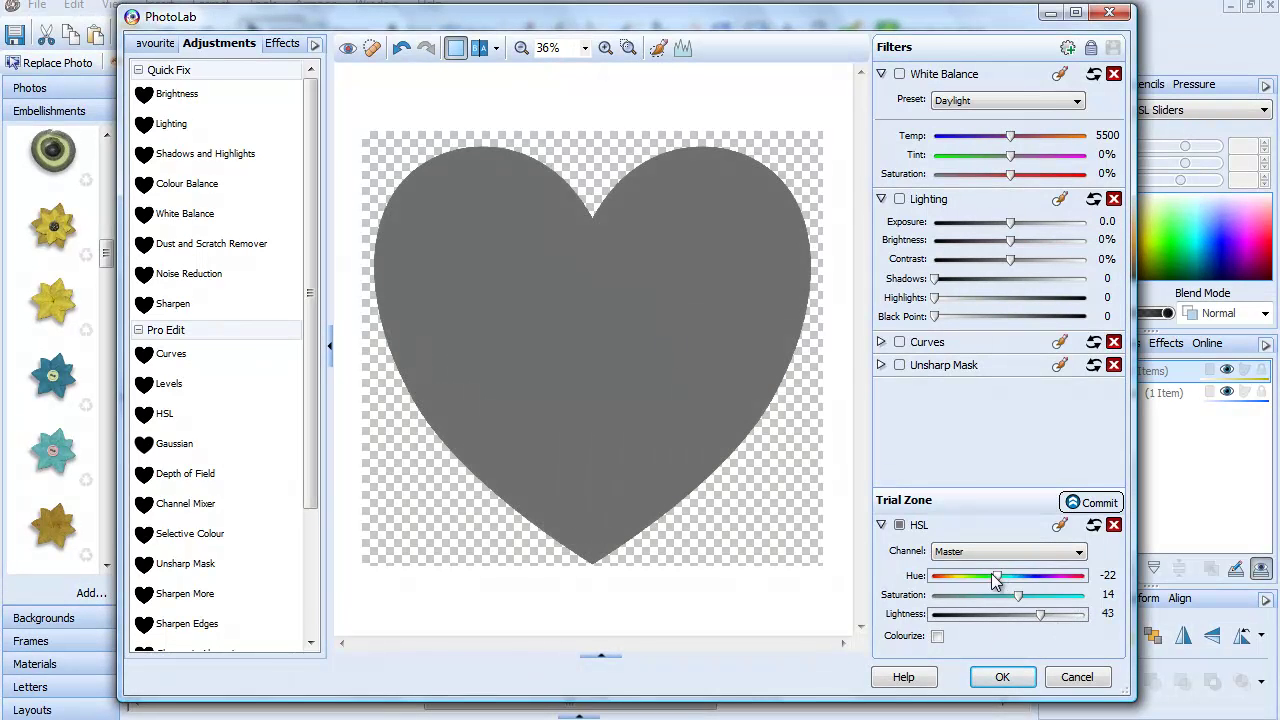
{"action": "mouse_move", "coordinate": [1030, 577]}
{"action": "left_mouse_down"}
{"action": "mouse_move", "coordinate": [1013, 577]}
{"action": "mouse_move", "coordinate": [1037, 575]}
{"action": "left_mouse_up"}
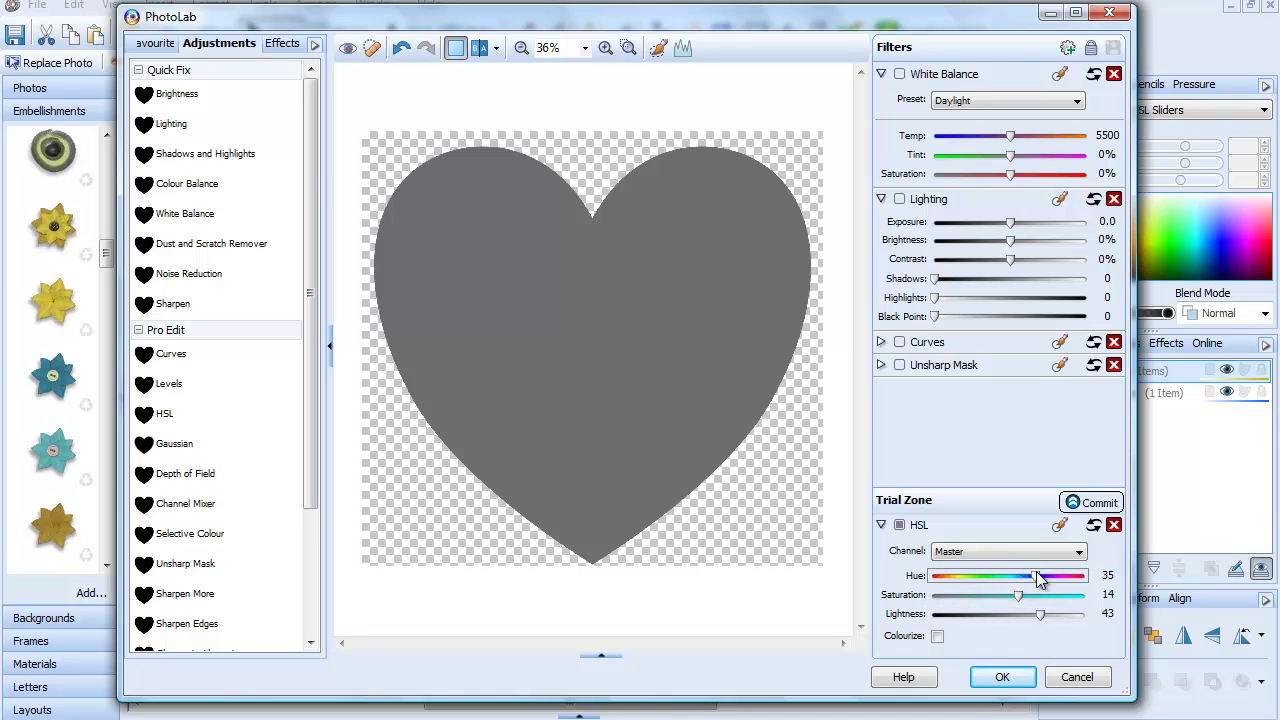
{"action": "left_click", "coordinate": [940, 637]}
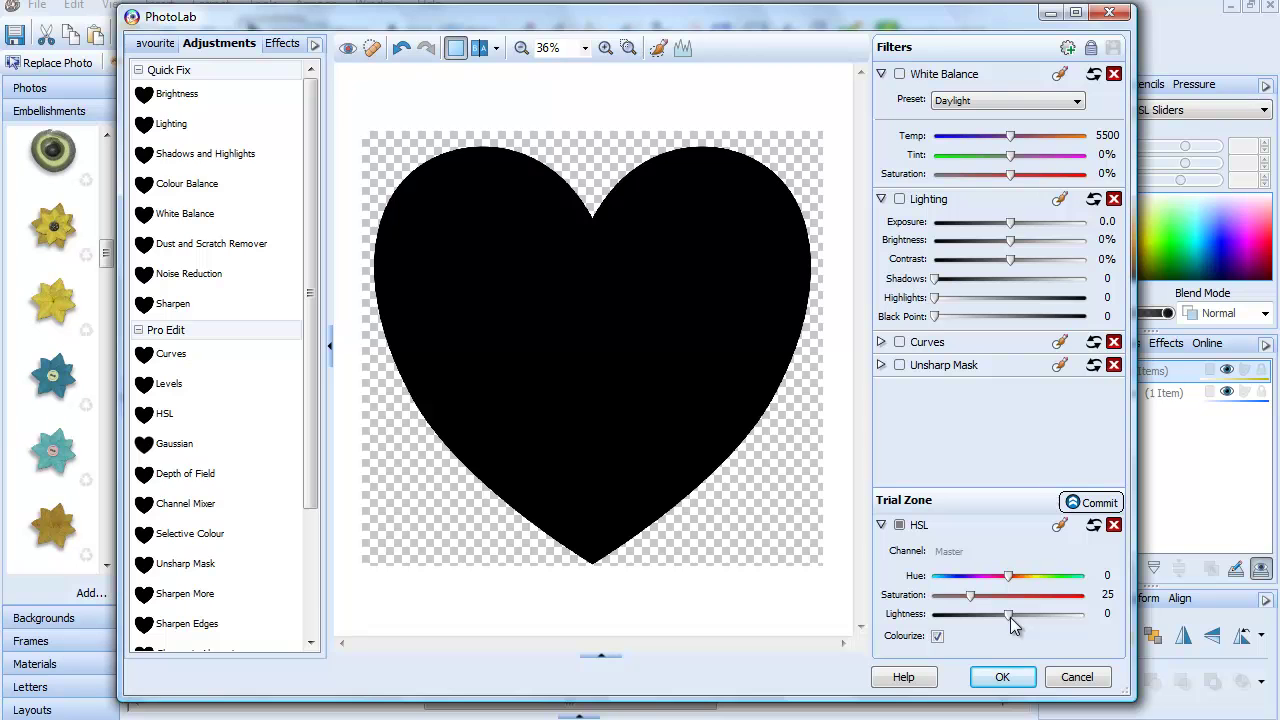
- Tint the heart light lime at Hue 75, Saturation 82, Lightness 67 and commit the filter
{"action": "mouse_move", "coordinate": [1009, 615]}
{"action": "left_mouse_down"}
{"action": "mouse_move", "coordinate": [1041, 618]}
{"action": "mouse_move", "coordinate": [979, 599]}
{"action": "mouse_move", "coordinate": [1003, 606]}
{"action": "left_mouse_up"}
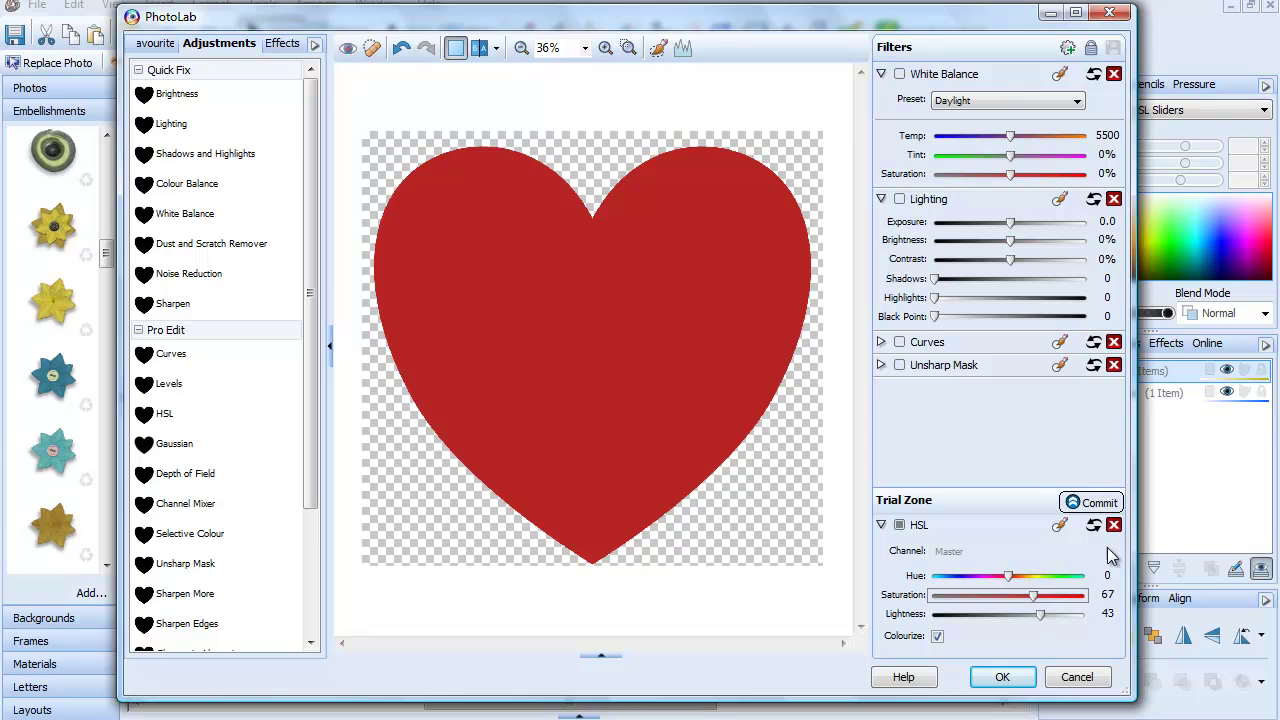
{"action": "left_click_drag", "start_coordinate": [1041, 617], "coordinate": [1035, 617]}
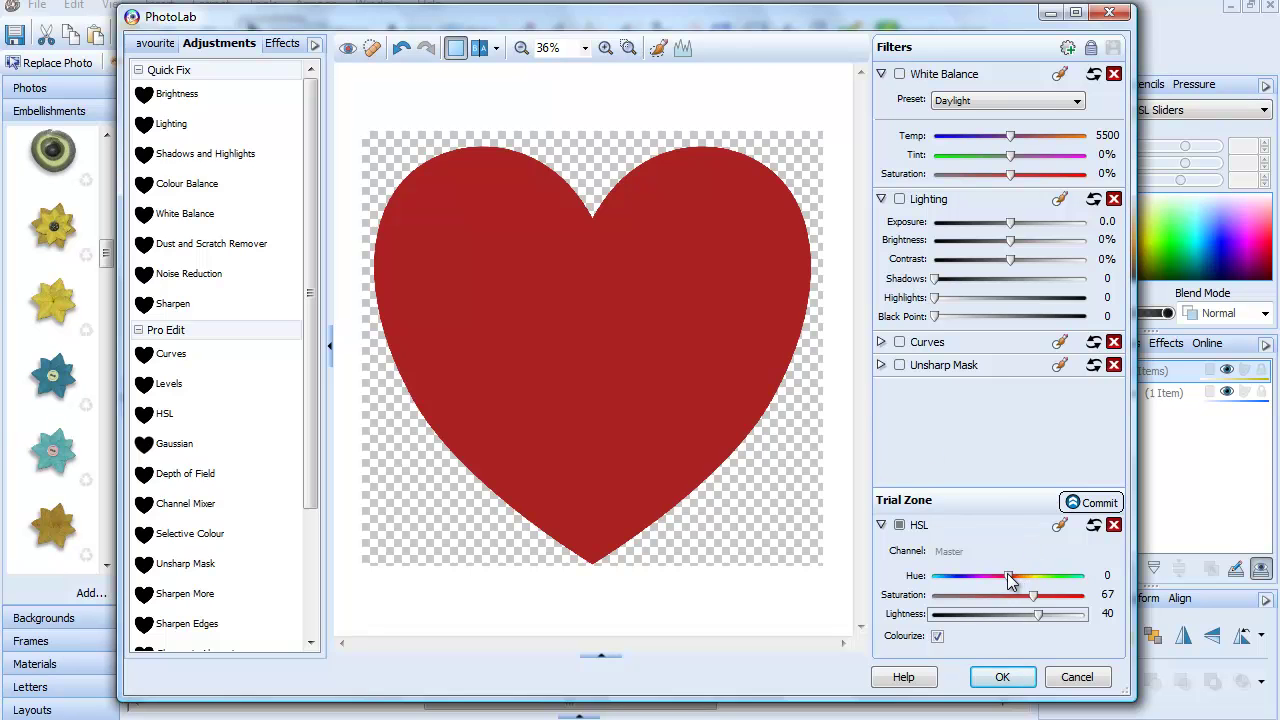
{"action": "left_click_drag", "start_coordinate": [1011, 576], "coordinate": [948, 602]}
{"action": "left_click_drag", "start_coordinate": [1035, 605], "coordinate": [1062, 617]}
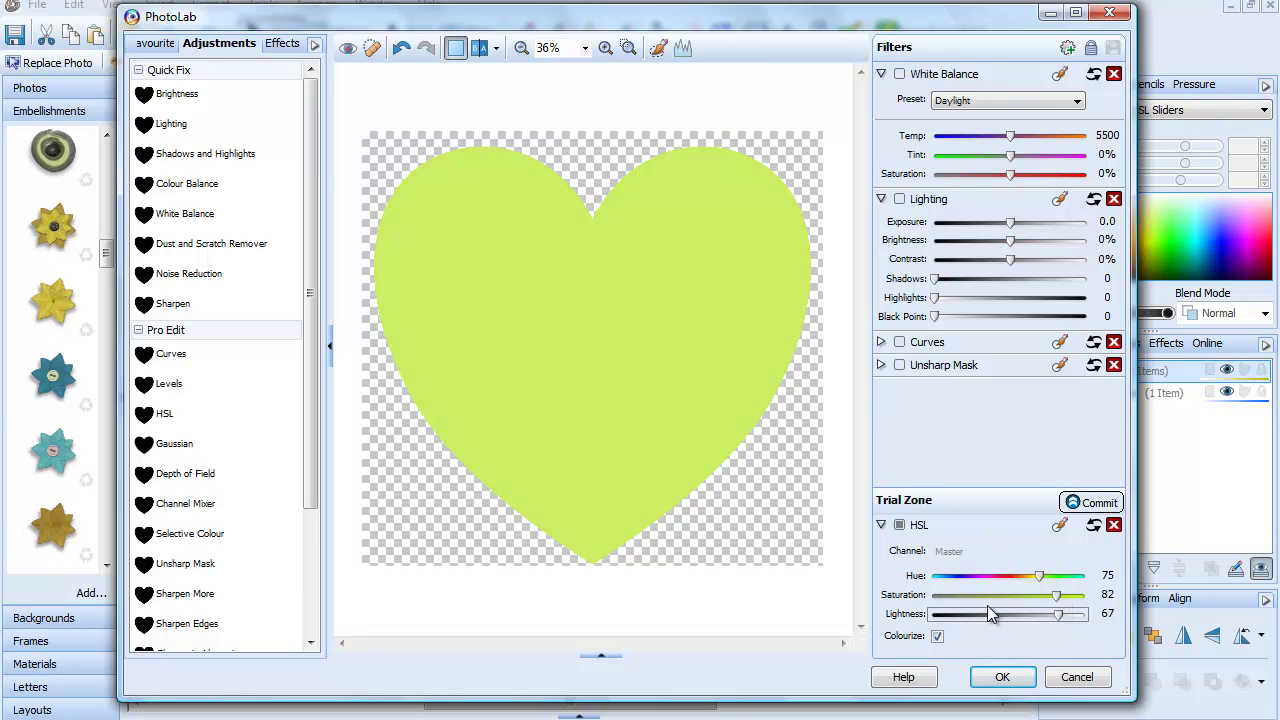
{"action": "left_click", "coordinate": [1000, 680]}
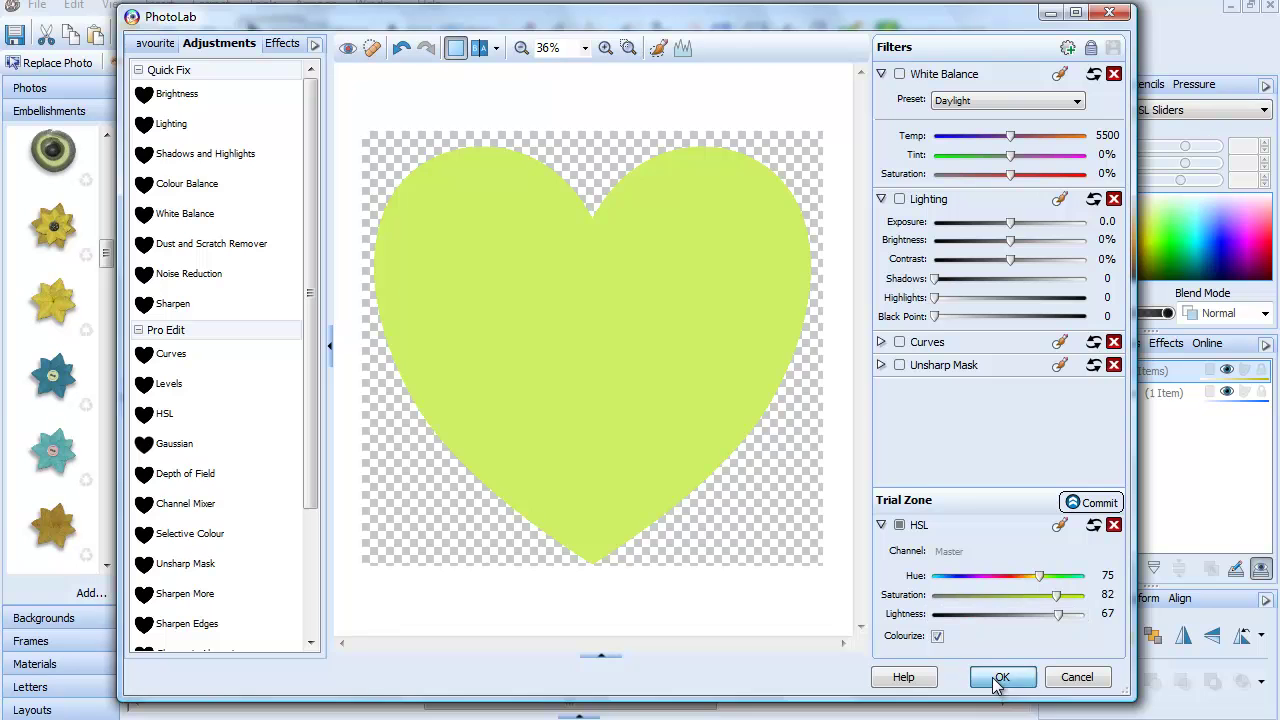
{"action": "left_click", "coordinate": [656, 408]}
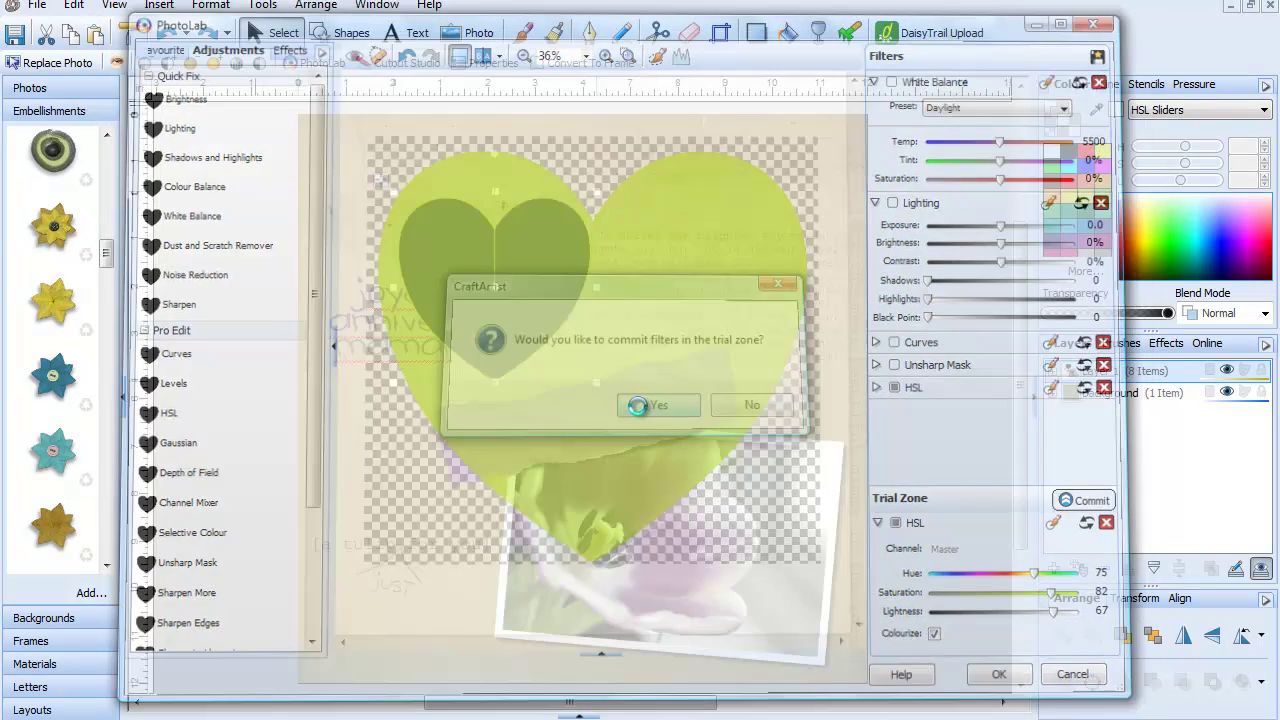